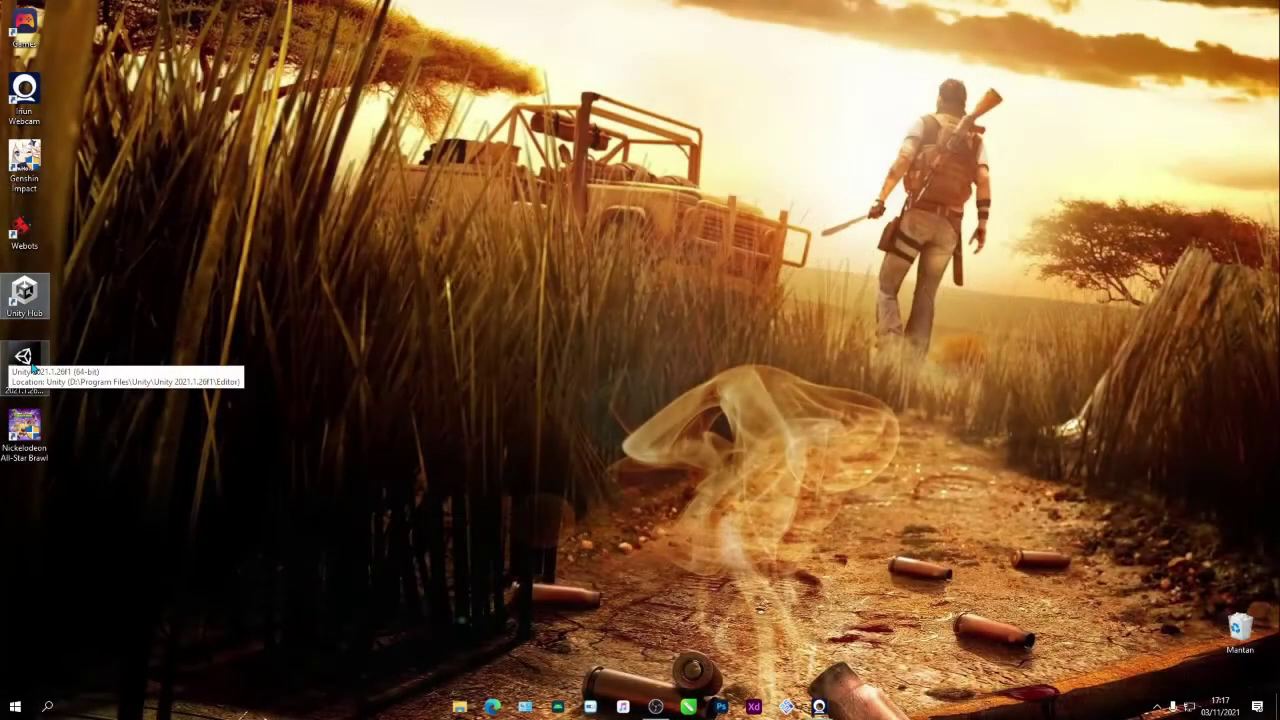
- Bring up the Unity Hub desktop shortcut's launch options to run it as administrator
right_click(38, 284)
- Run Unity Hub as administrator and create a new 3D project named BuayaHitam
left_click(97, 322)
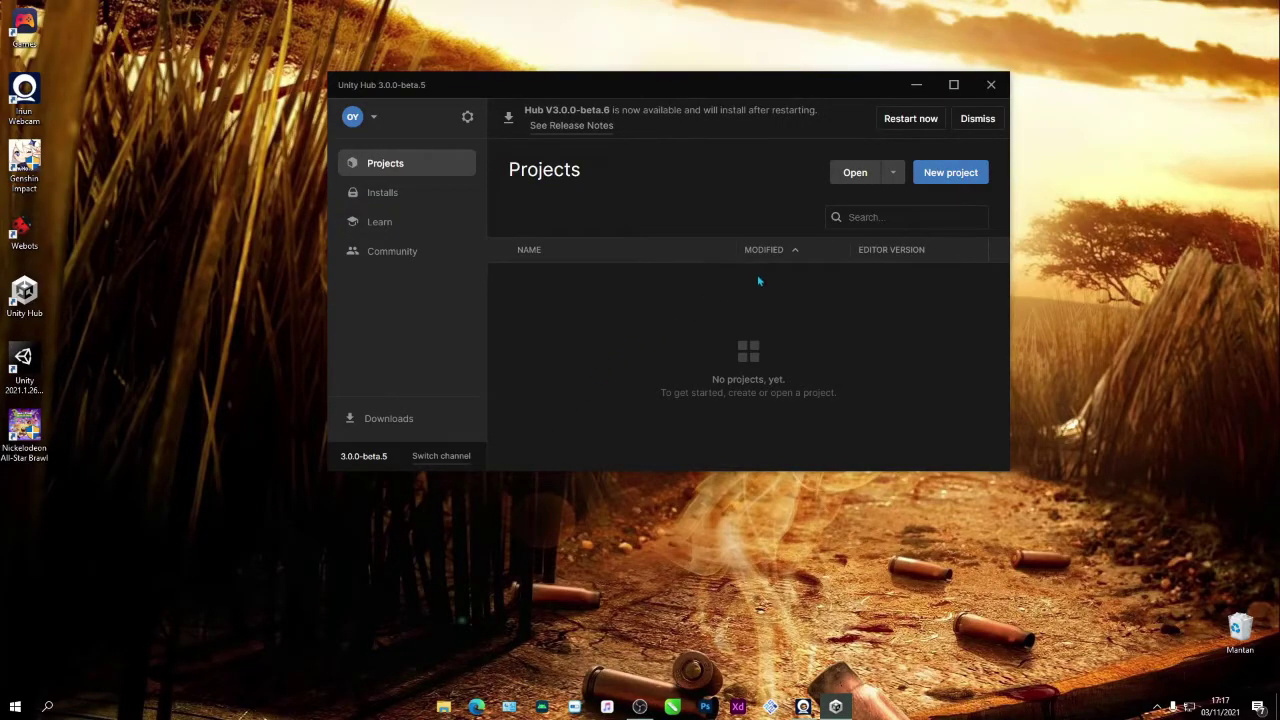
left_click(950, 172)
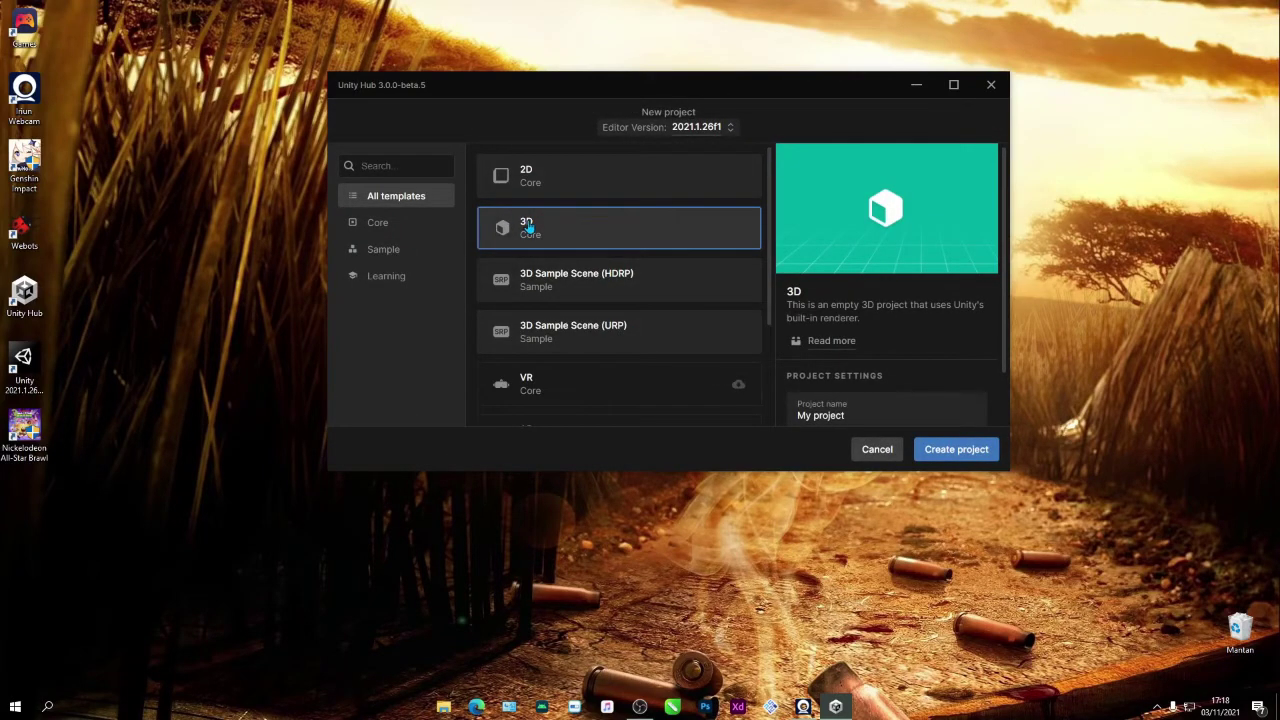
left_click(871, 418)
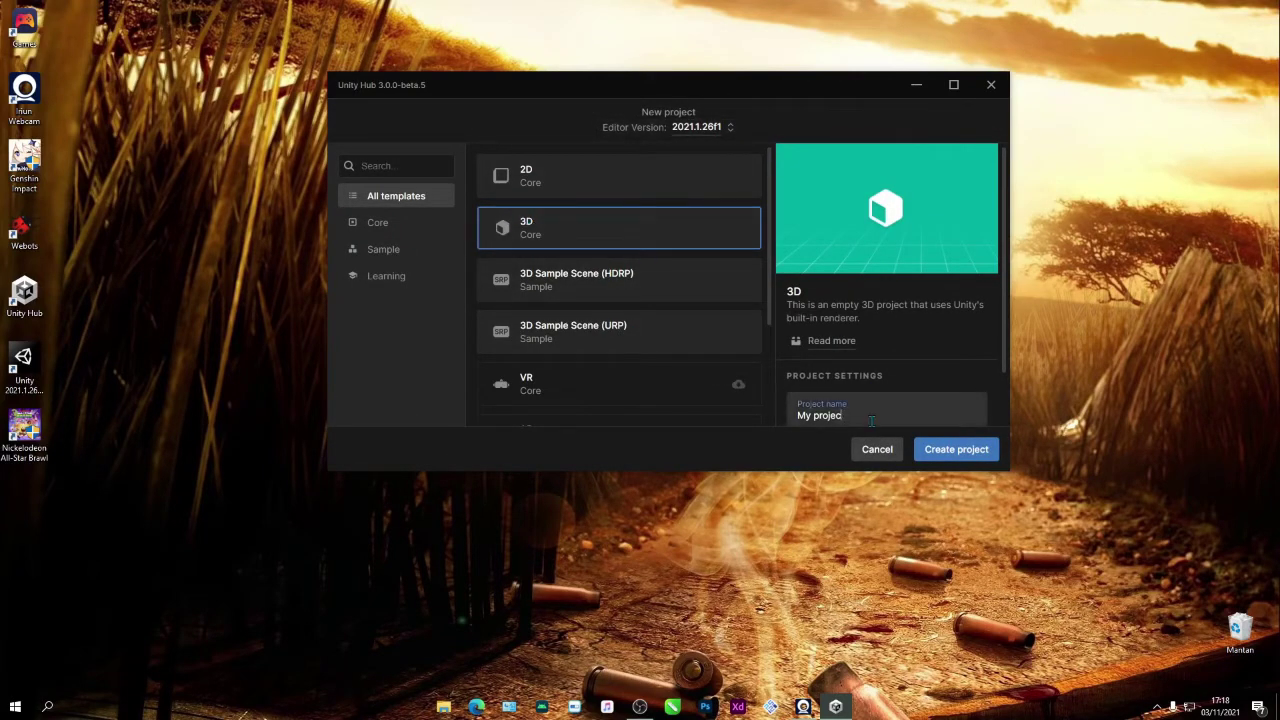
key("BackSpace")
key("BackSpace")
key("BackSpace")
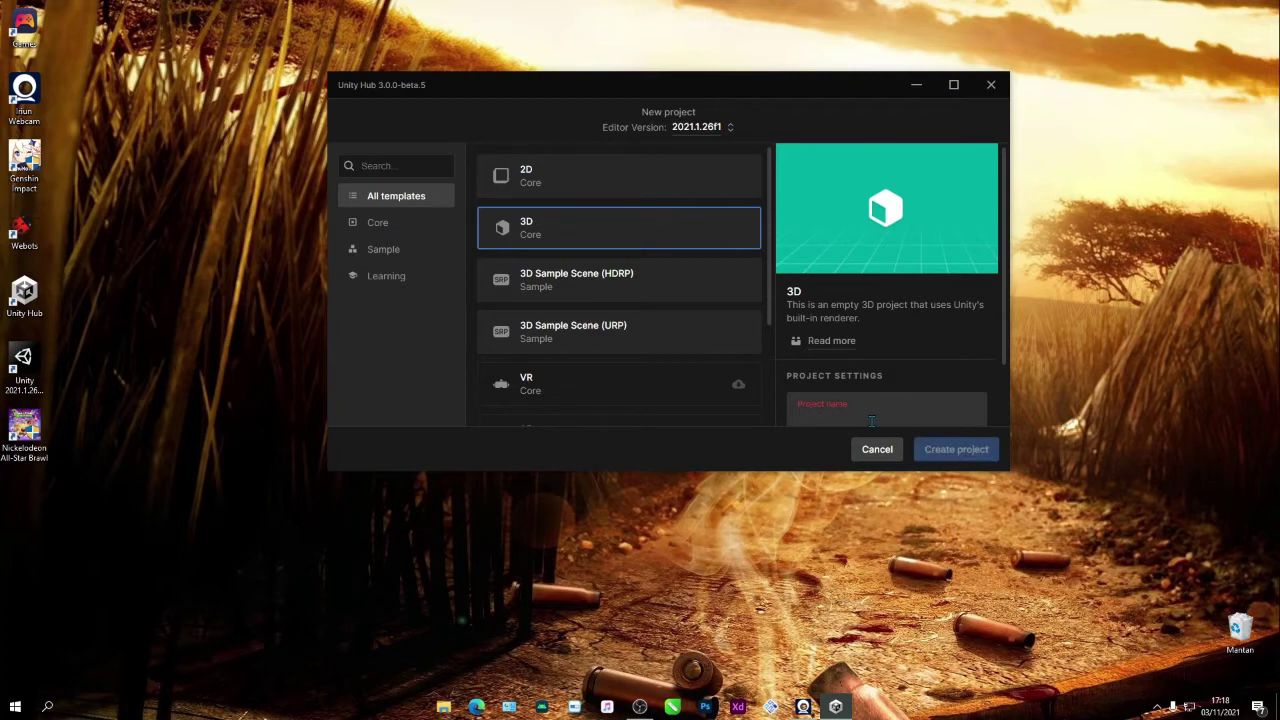
type("BuayaHitam")
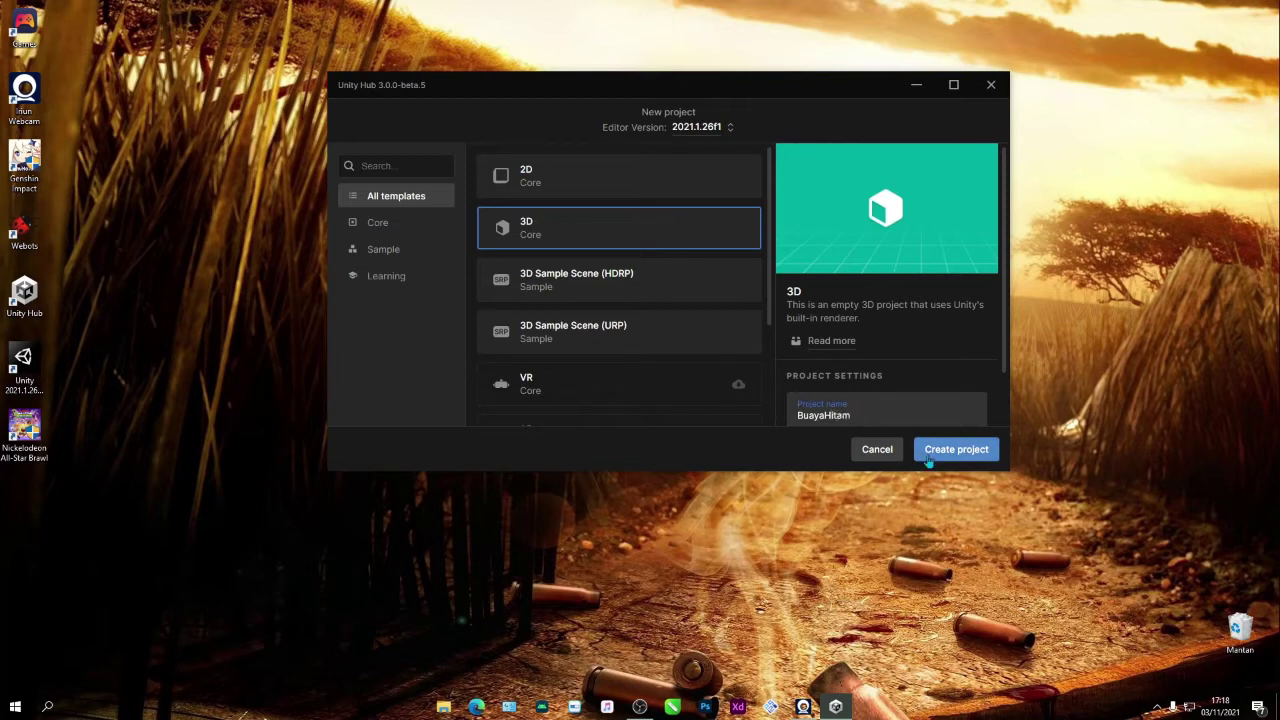
left_click(935, 450)
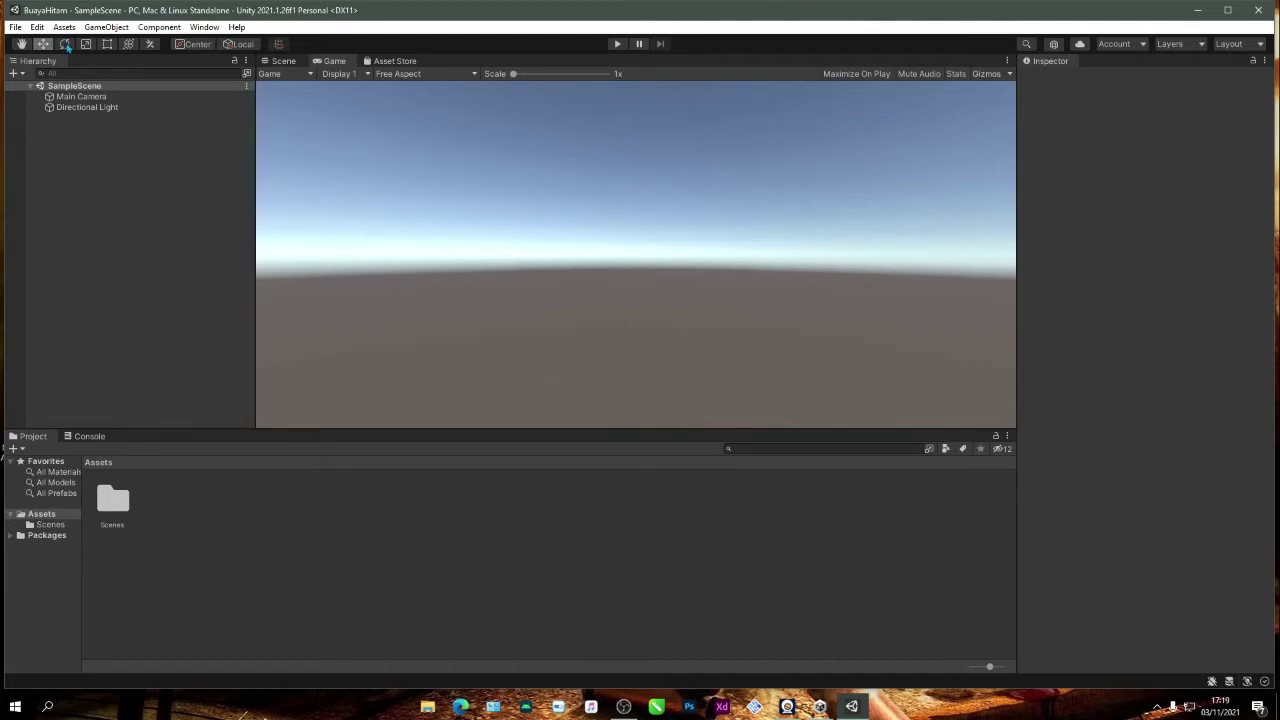
- Import the add-vuforia-package-10-2-5 custom package from D:\Program Files\Unity and update to Vuforia Engine 10.2.5
left_click(64, 27)
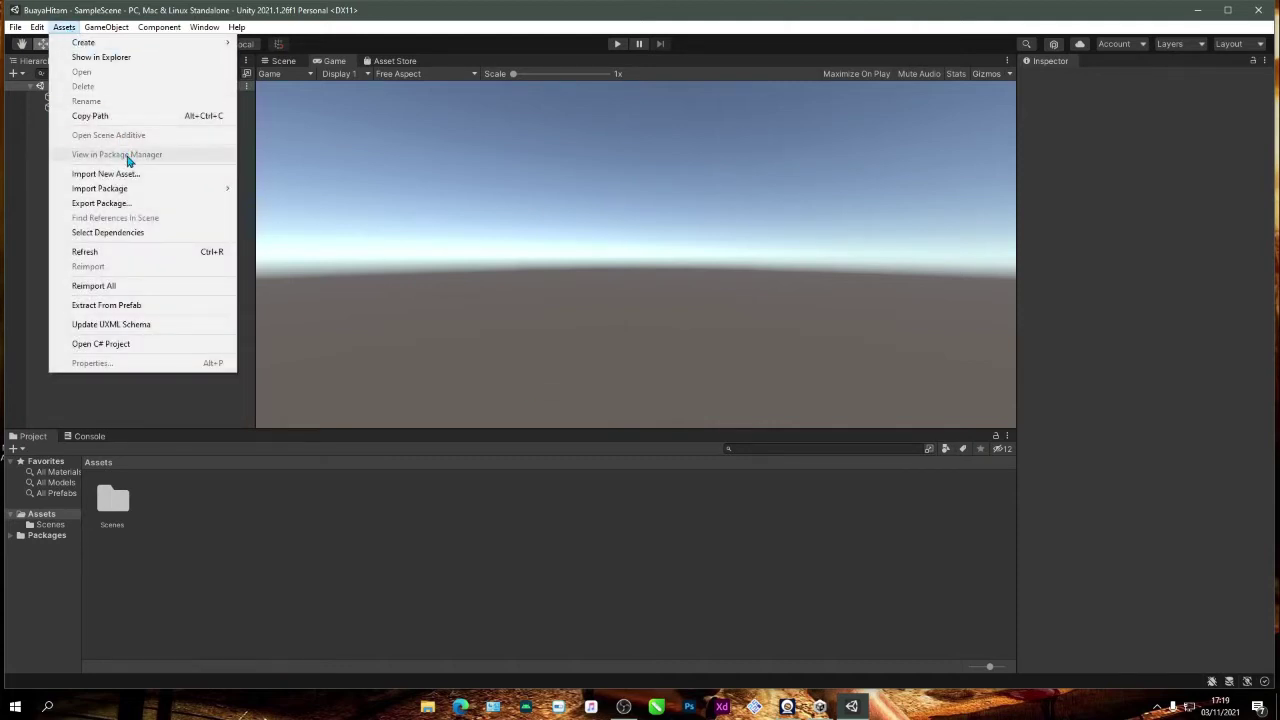
mouse_move(150, 190)
left_click(271, 196)
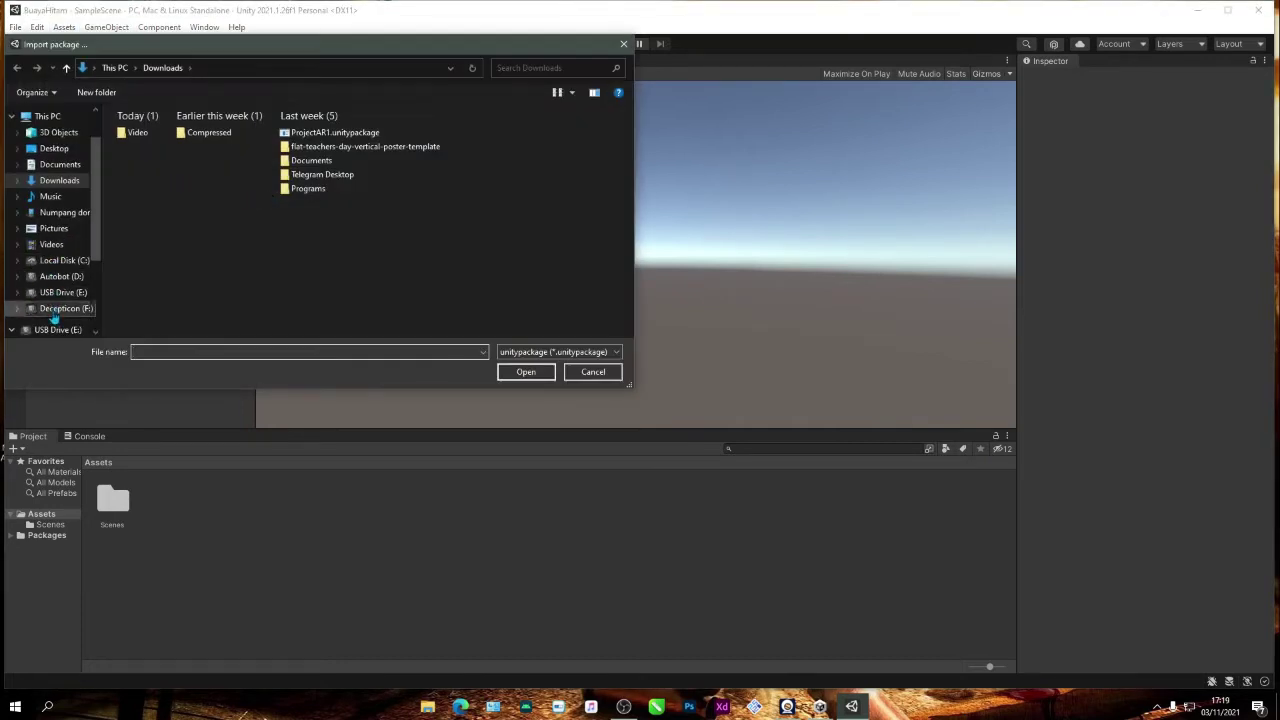
left_click(66, 278)
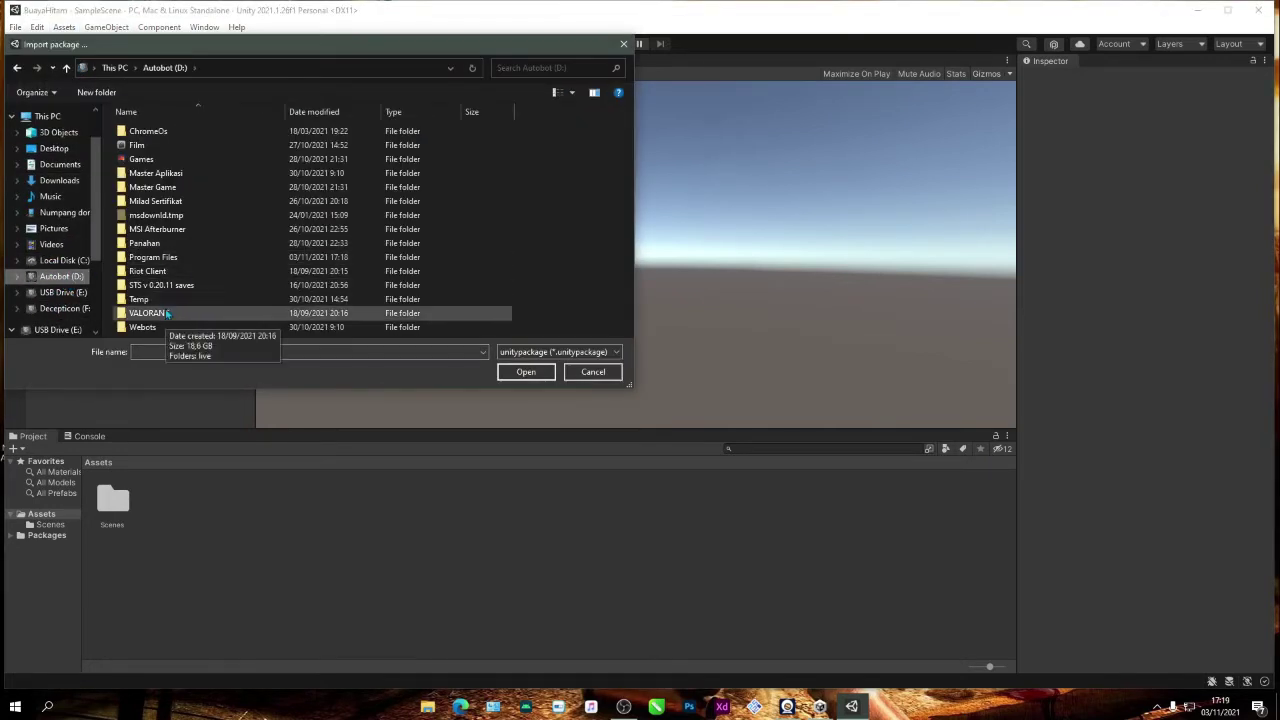
double_click(158, 258)
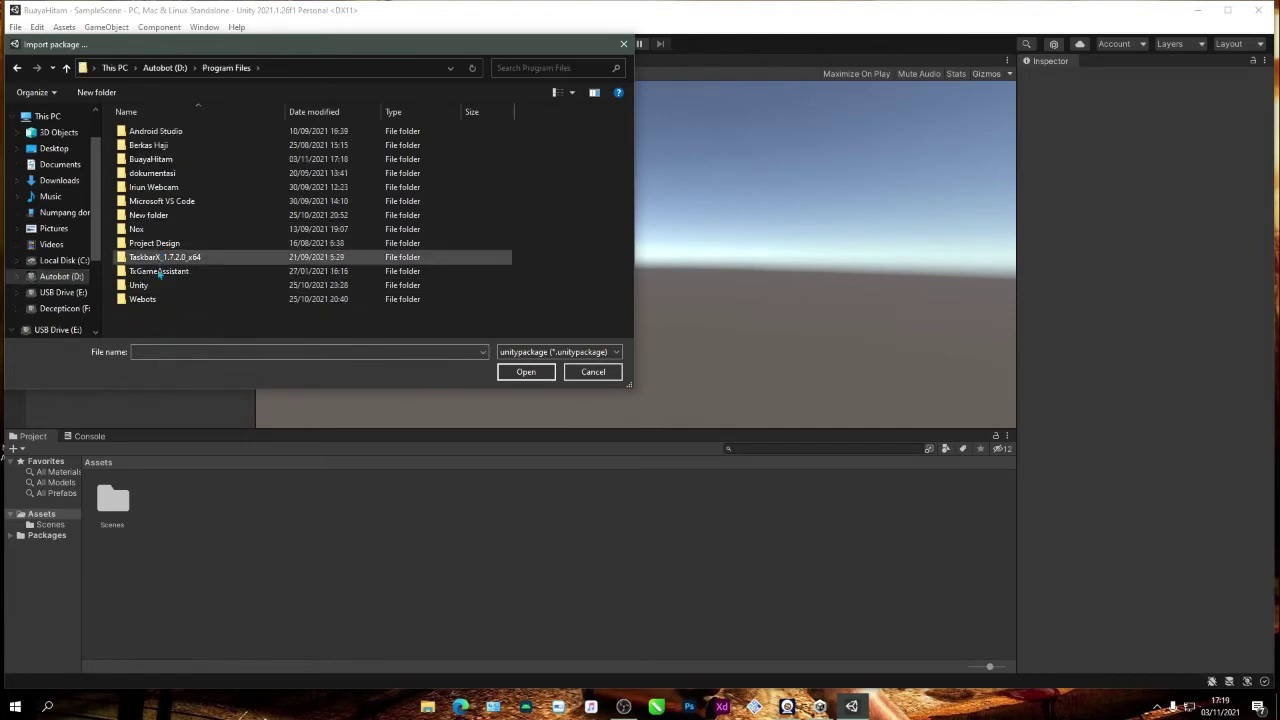
double_click(158, 287)
left_click(196, 161)
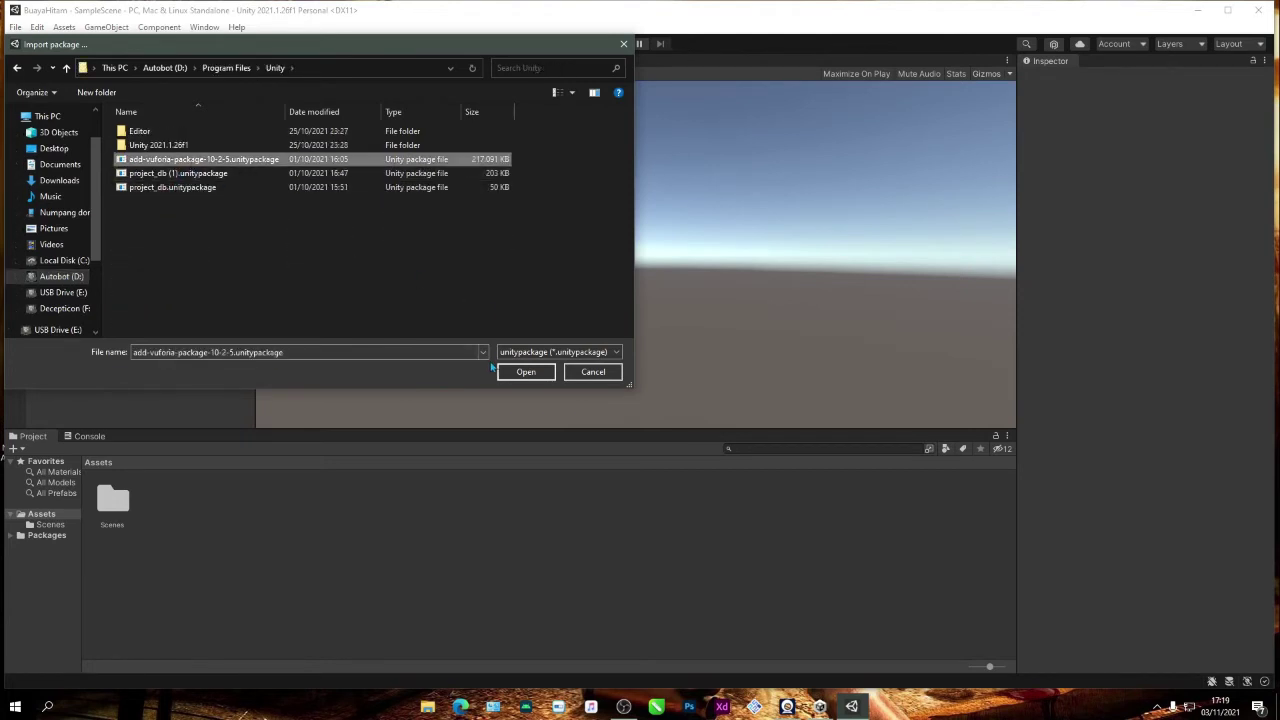
left_click(525, 372)
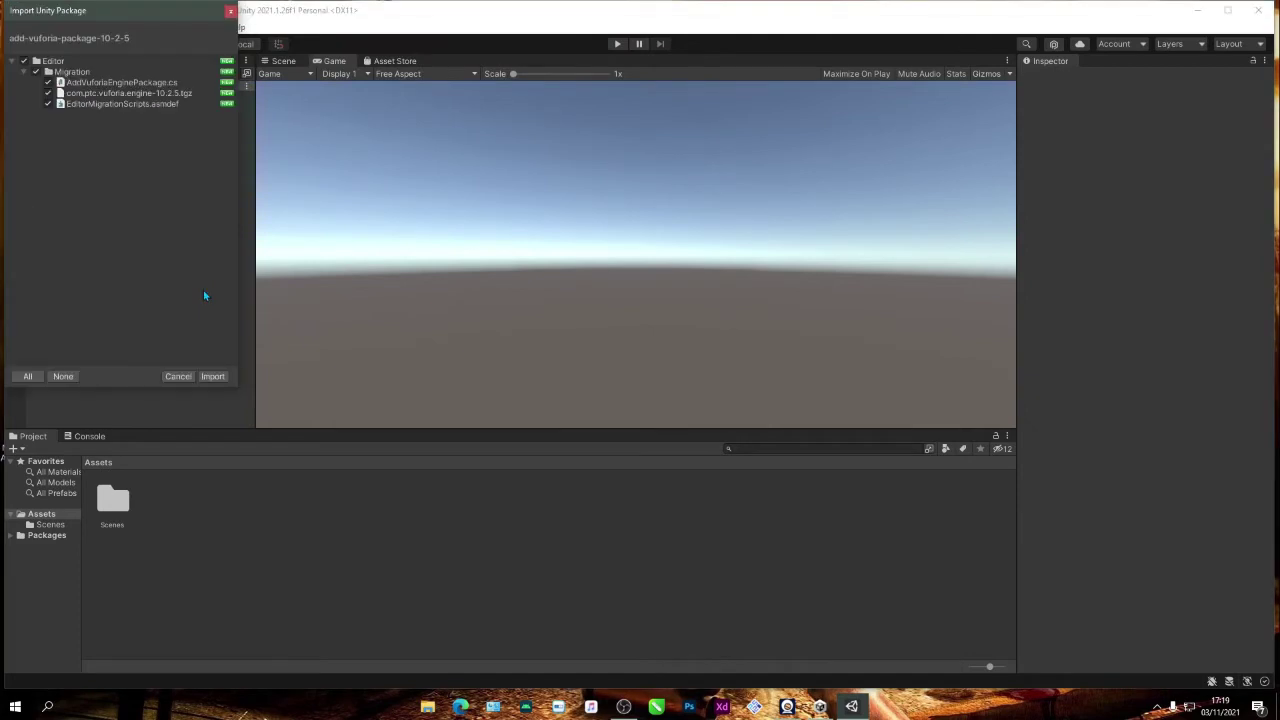
left_click(212, 376)
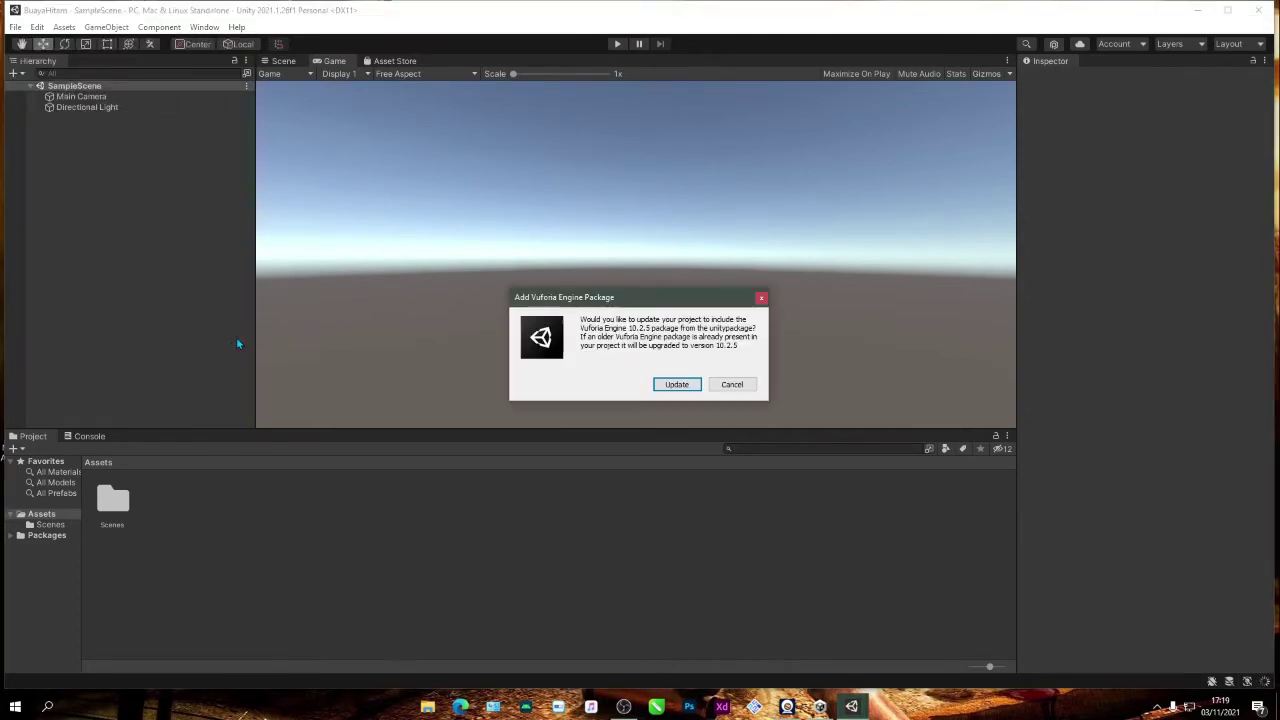
left_click(675, 385)
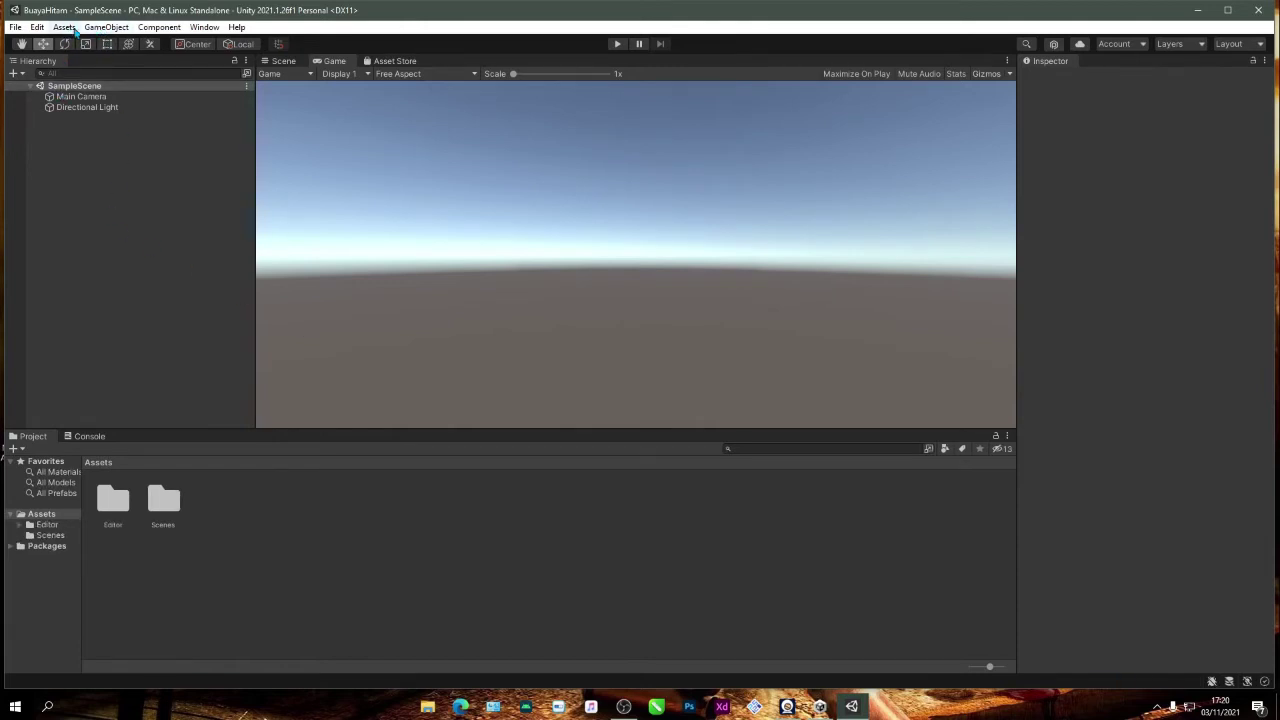
- Import all contents of ProjectAR1.unitypackage from the Downloads folder
left_click(68, 30)
mouse_move(174, 192)
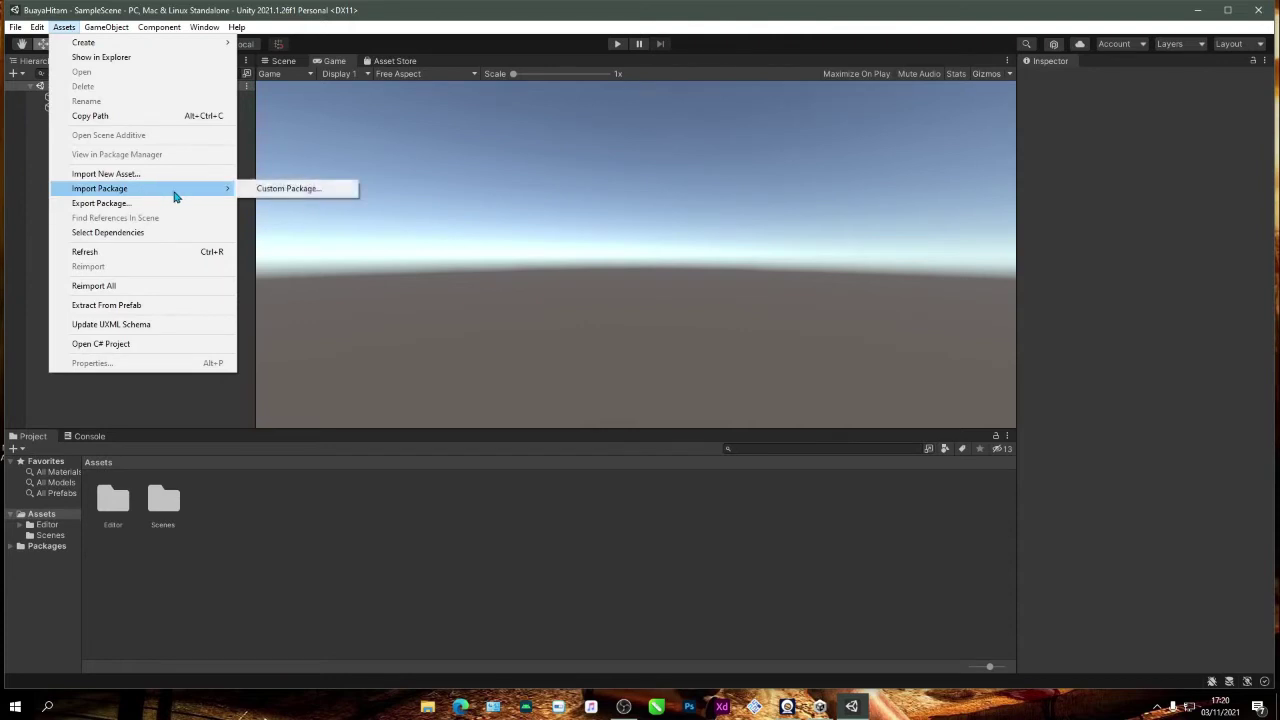
left_click(268, 196)
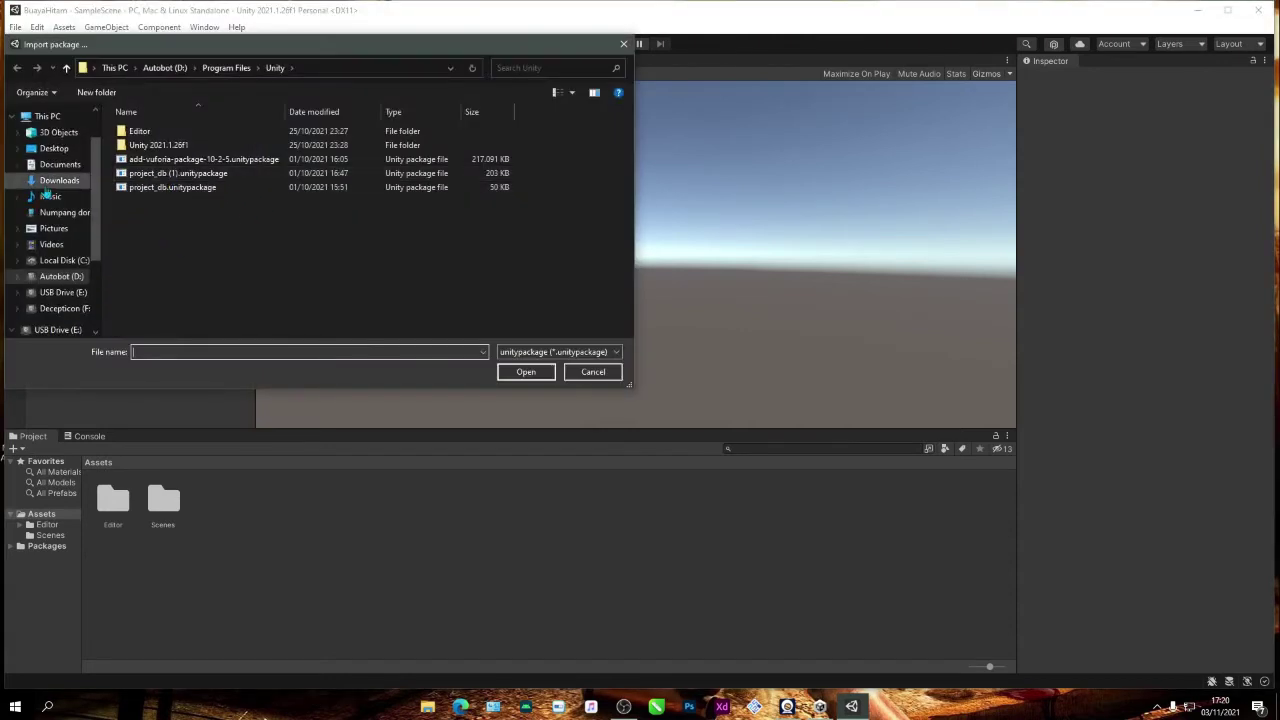
left_click(57, 182)
left_click(345, 133)
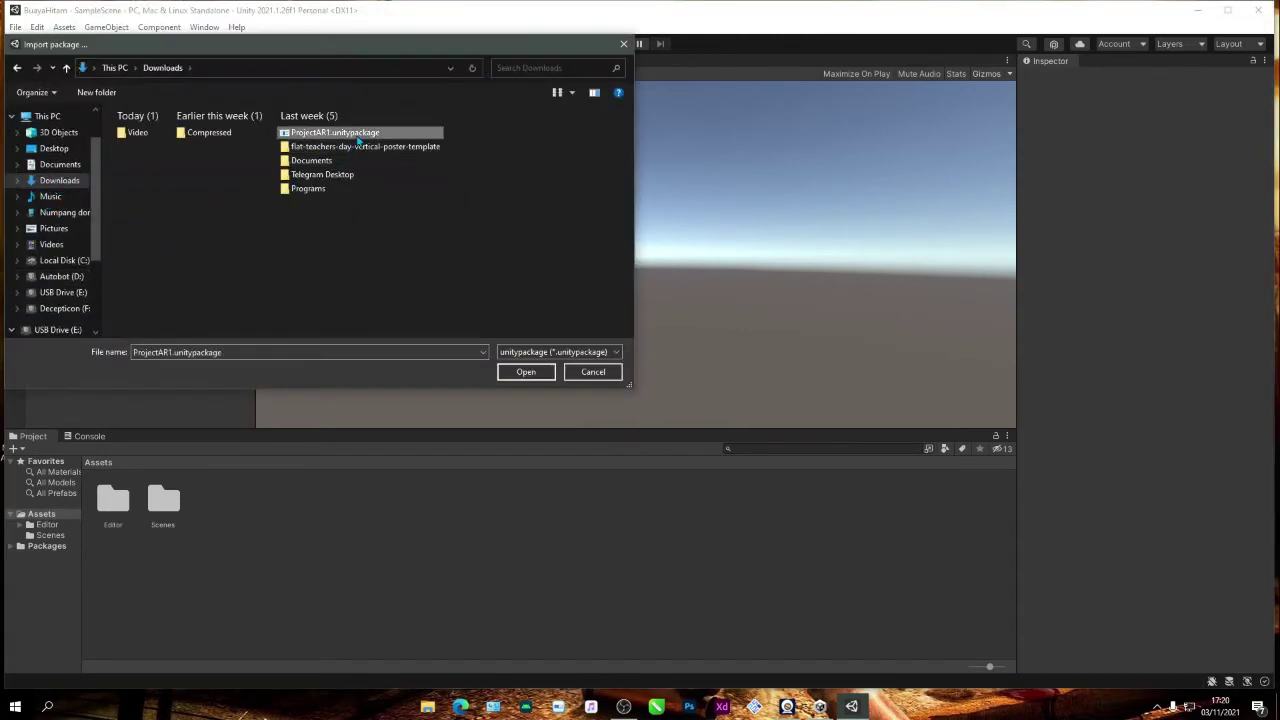
left_click(514, 373)
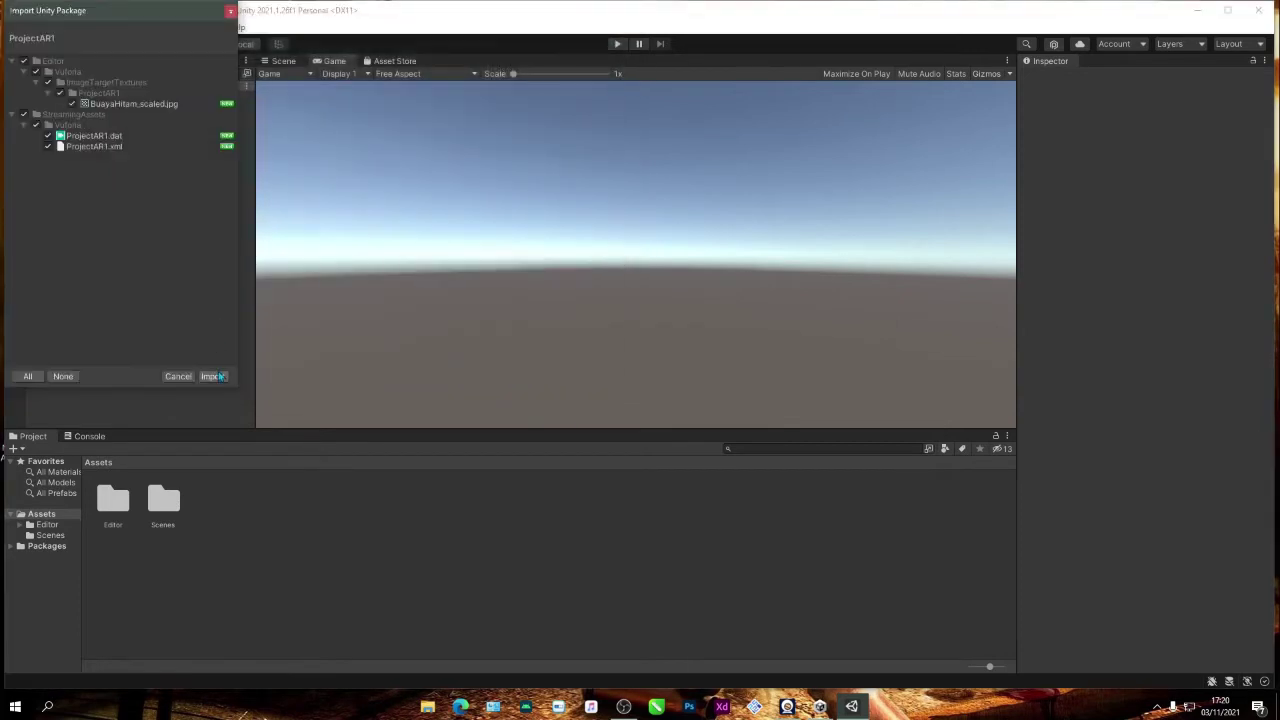
left_click(214, 376)
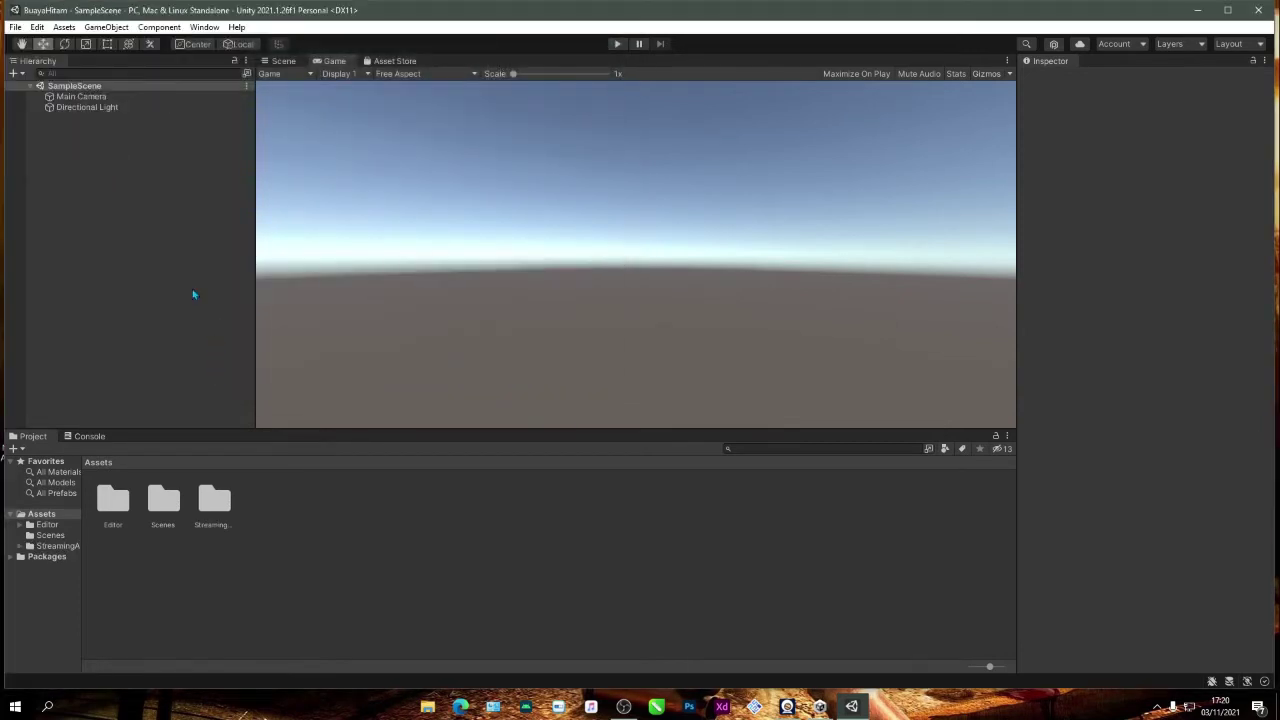
- Add a Vuforia AR Camera to the scene and show its Vuforia Engine configuration
left_click(106, 27)
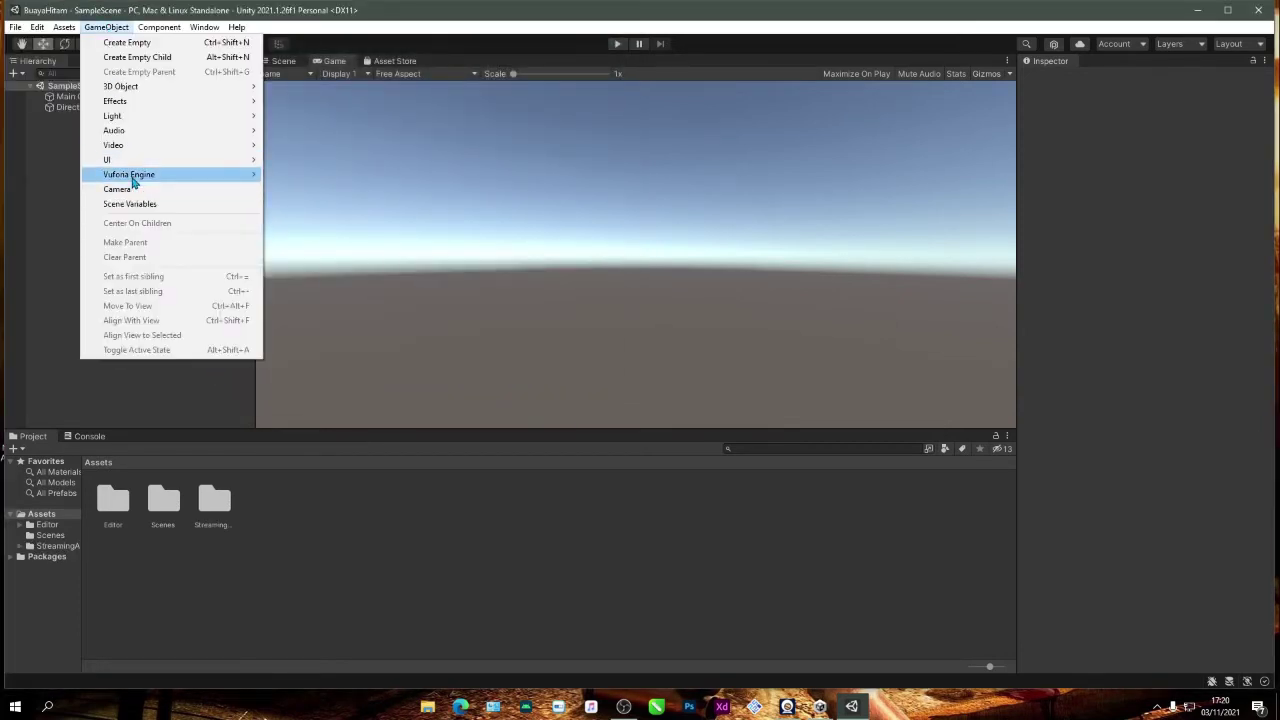
mouse_move(143, 177)
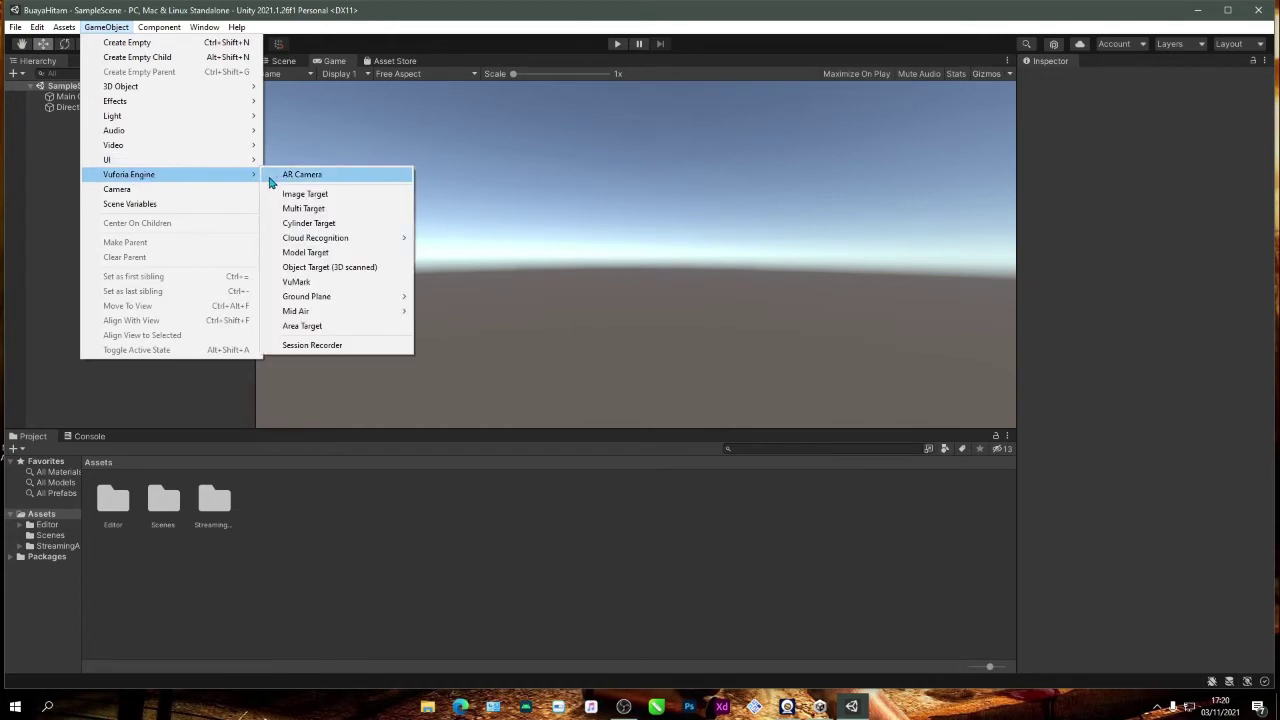
left_click(300, 175)
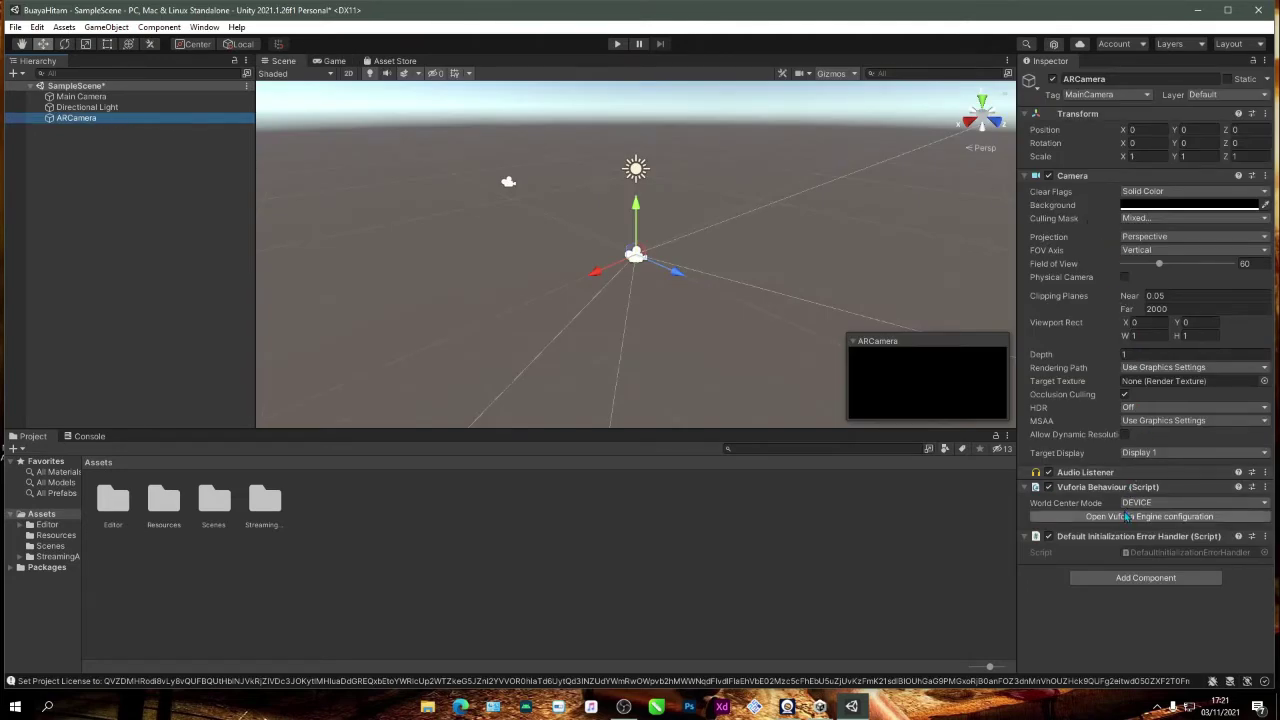
left_click(1127, 517)
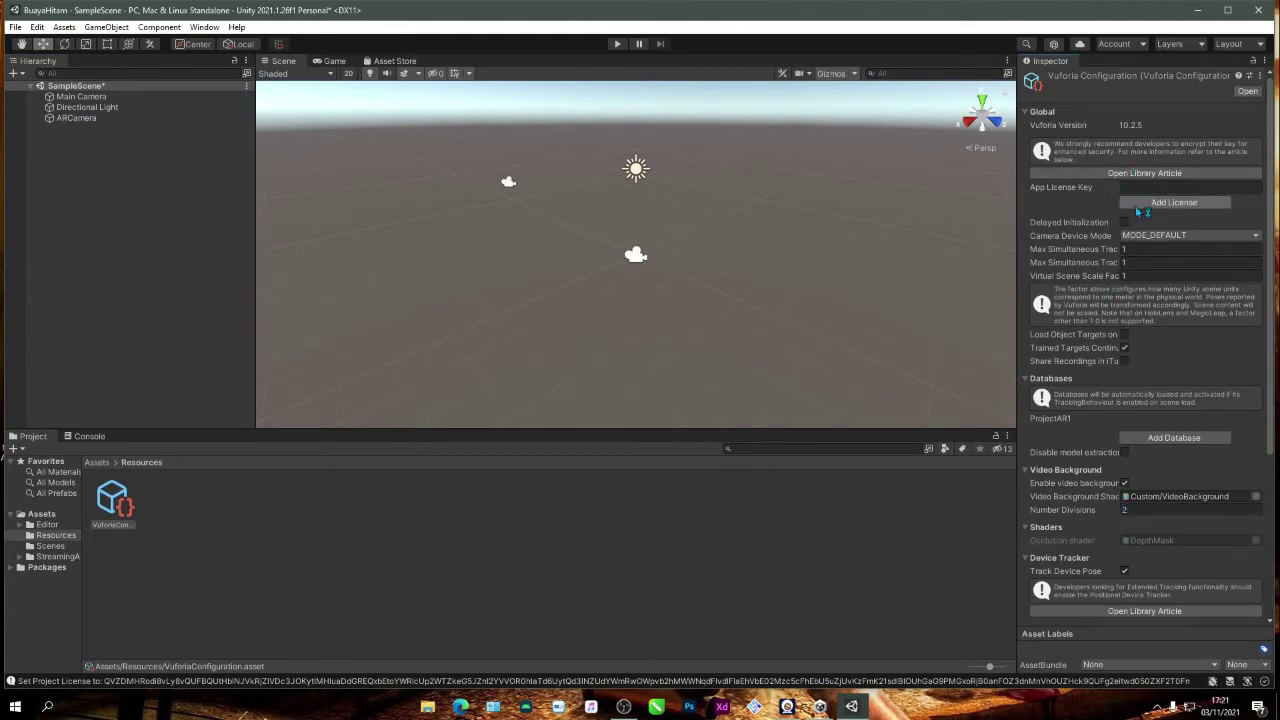
- Search the web for vuforia and open the Buayadarat license in the developer portal's License Manager
left_click(460, 706)
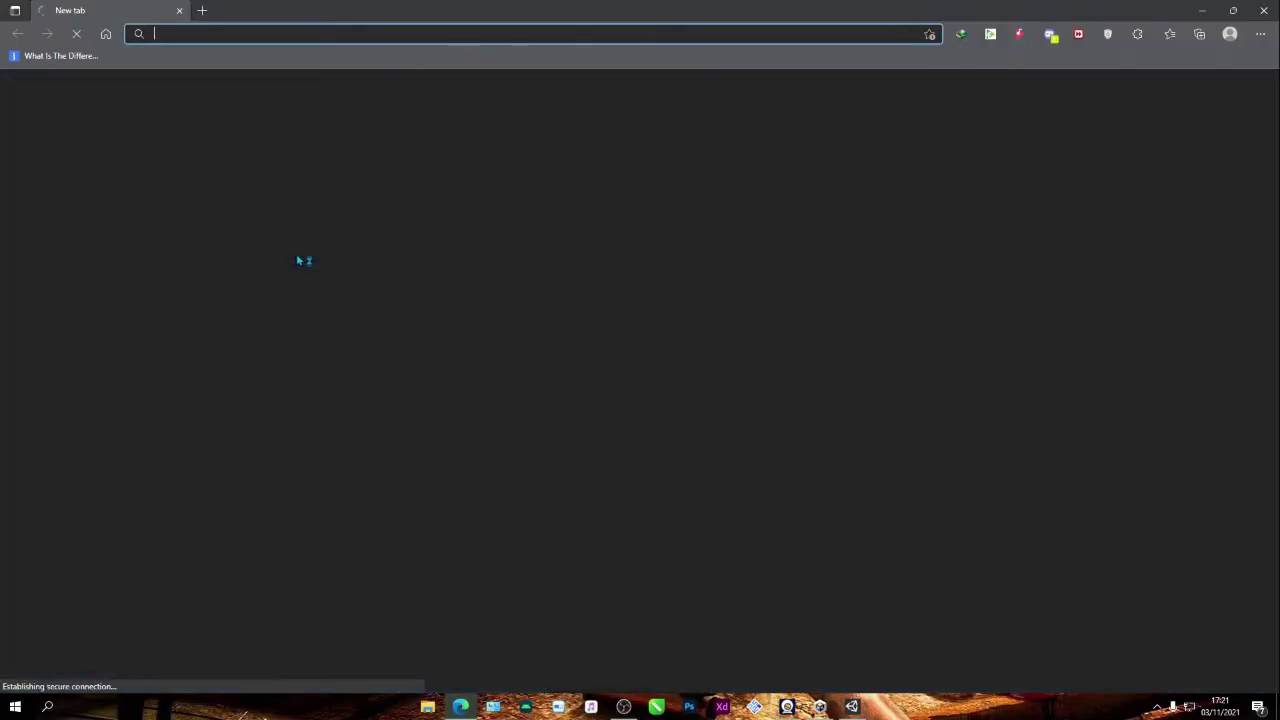
type("v")
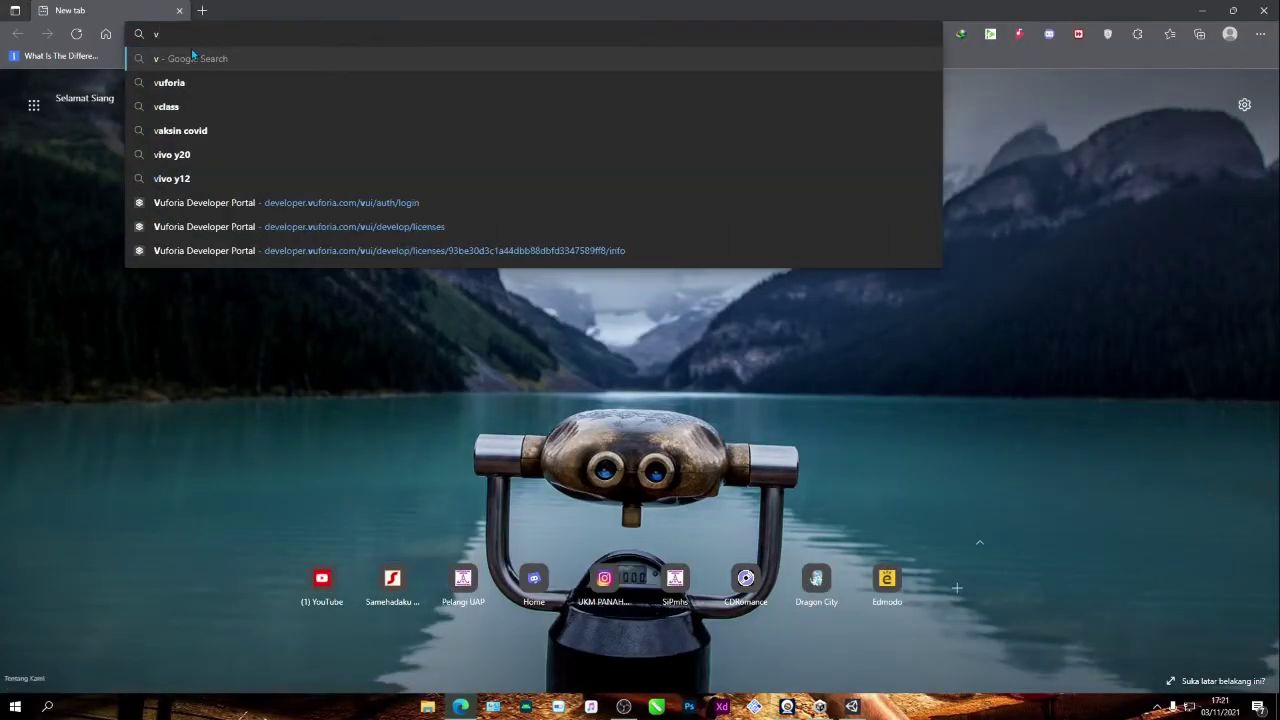
type("uforia")
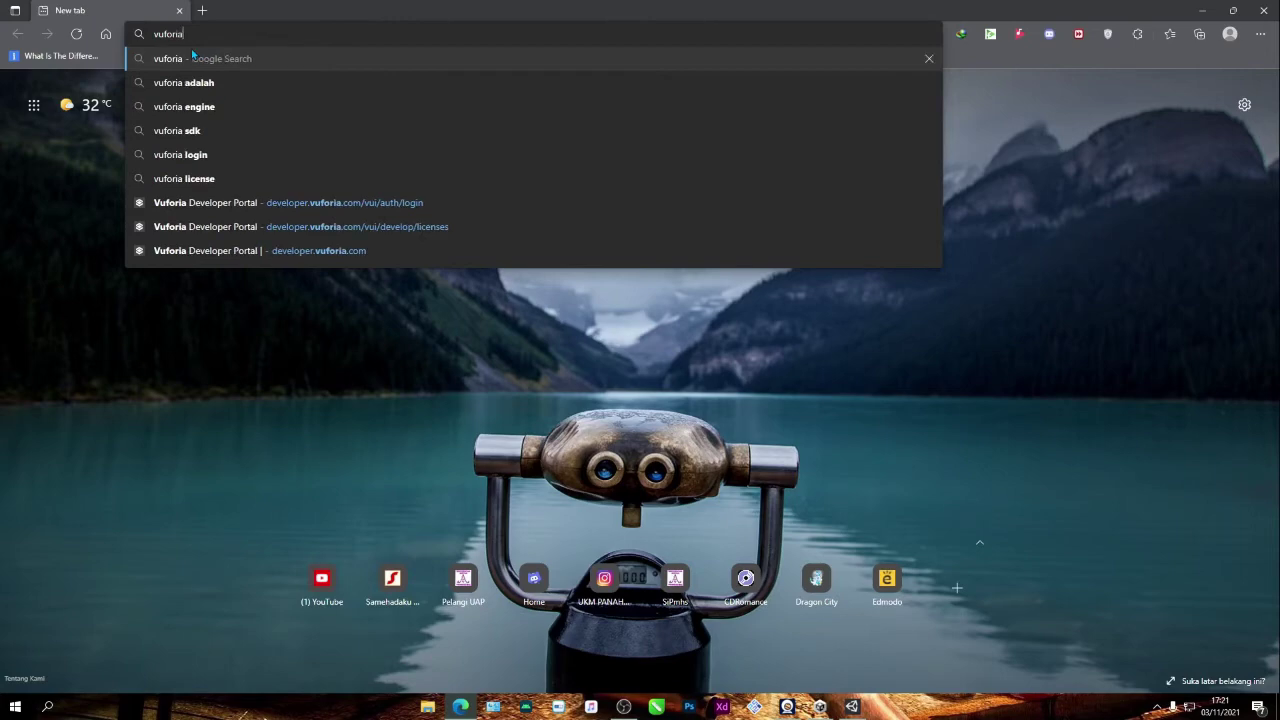
left_click(195, 59)
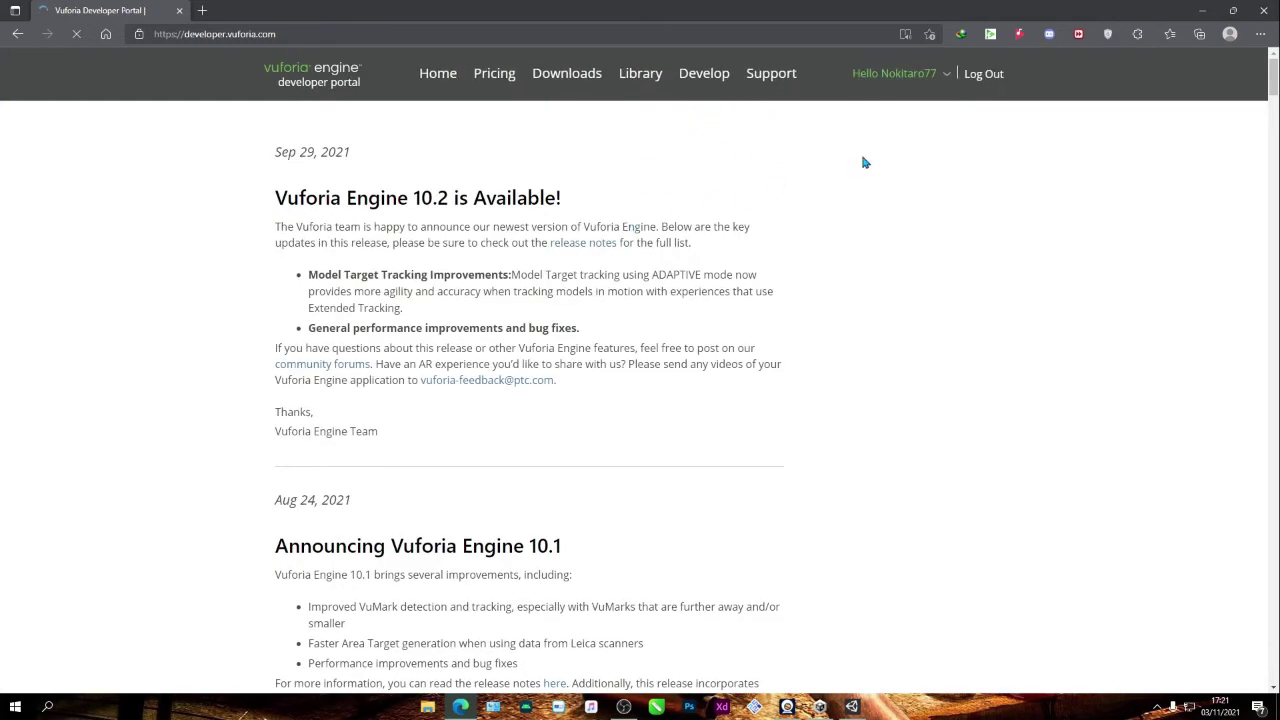
left_click(711, 82)
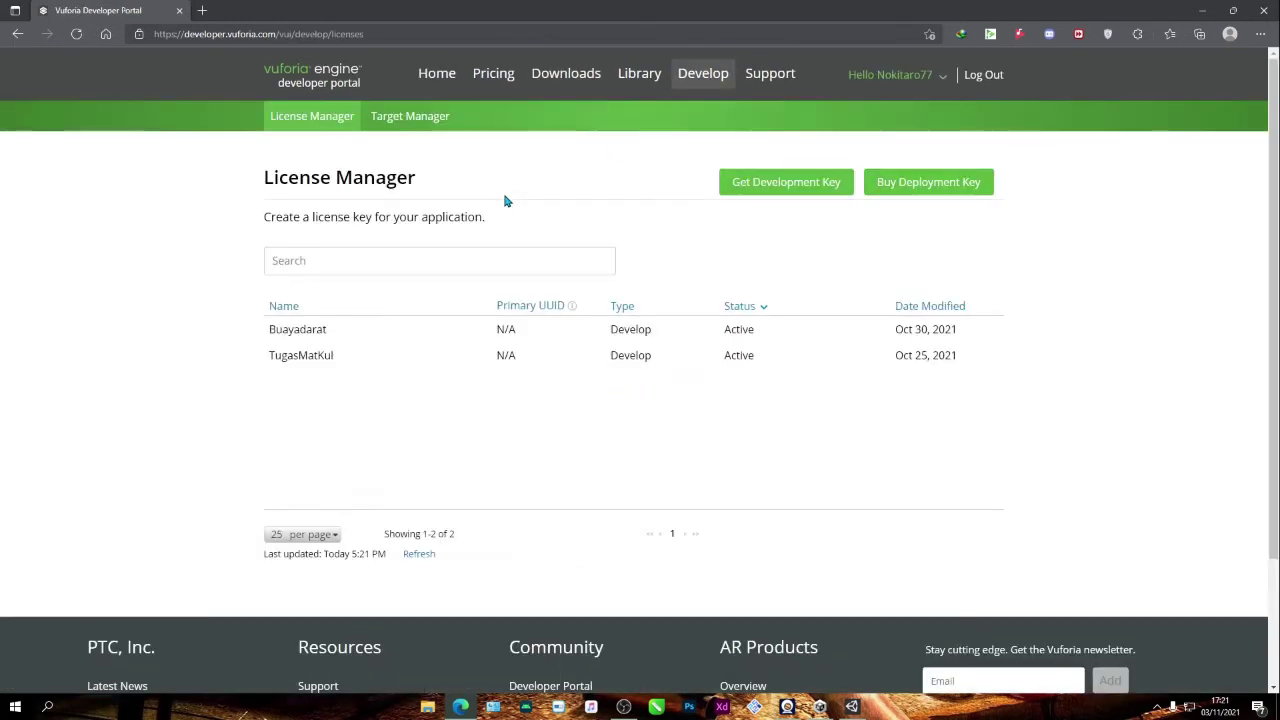
left_click(383, 338)
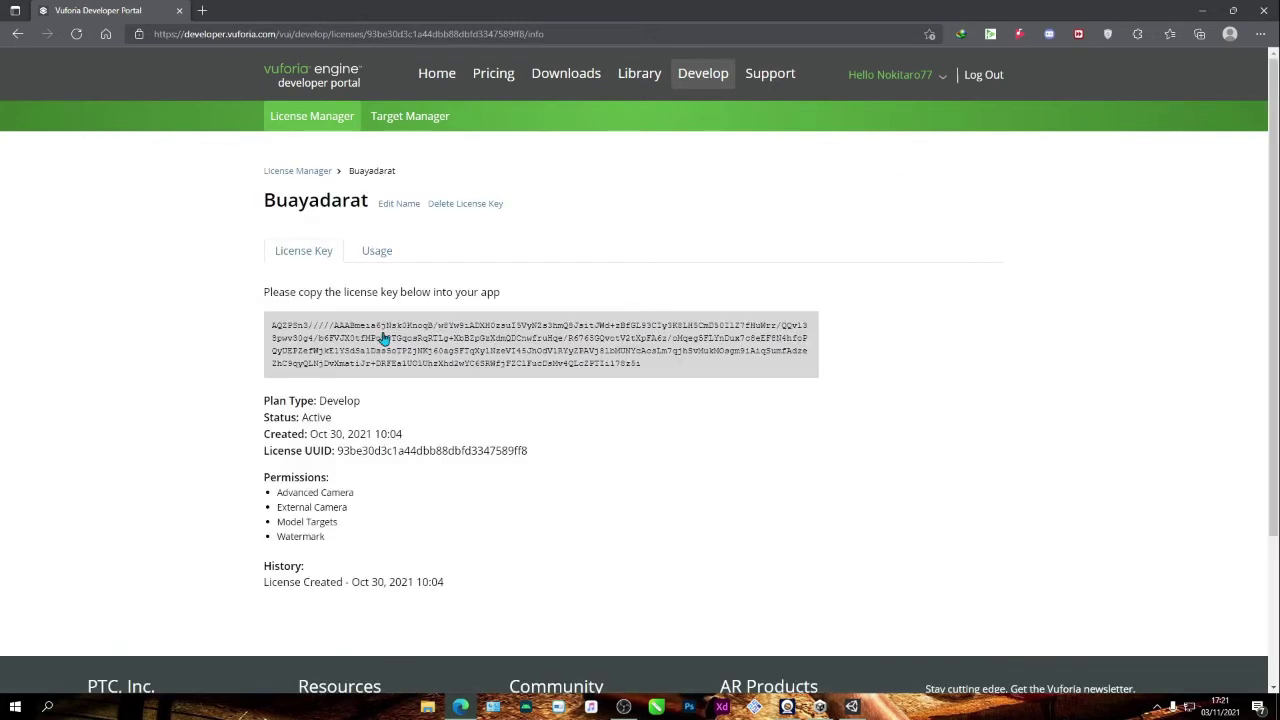
- Copy the Buayadarat license key and add it as Unity's App License Key
left_click(384, 339)
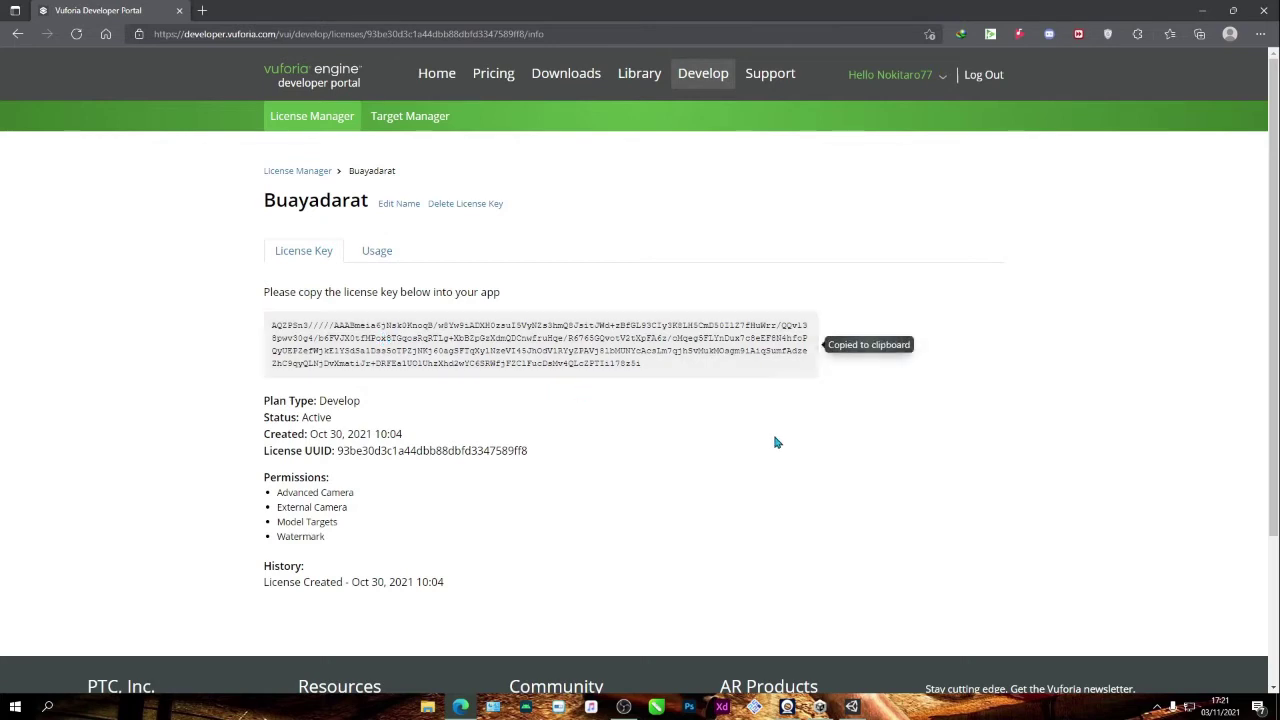
left_click(850, 708)
left_click(1230, 186)
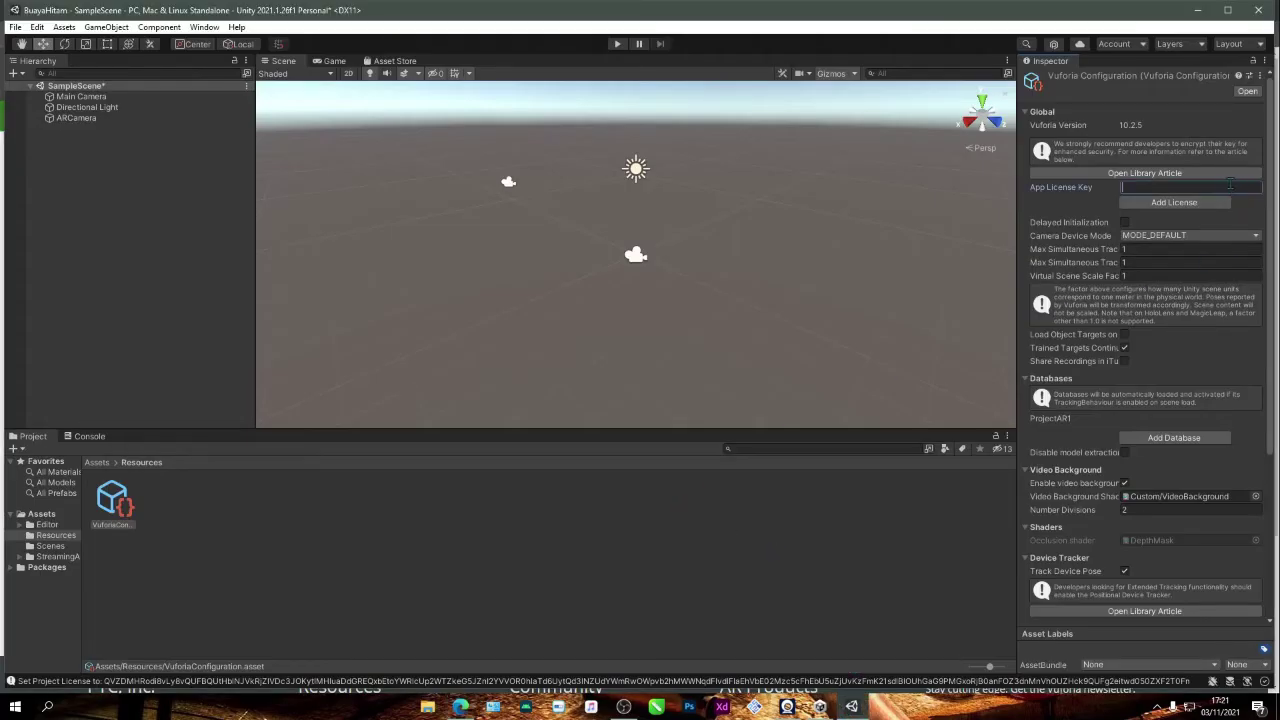
key("ctrl+v")
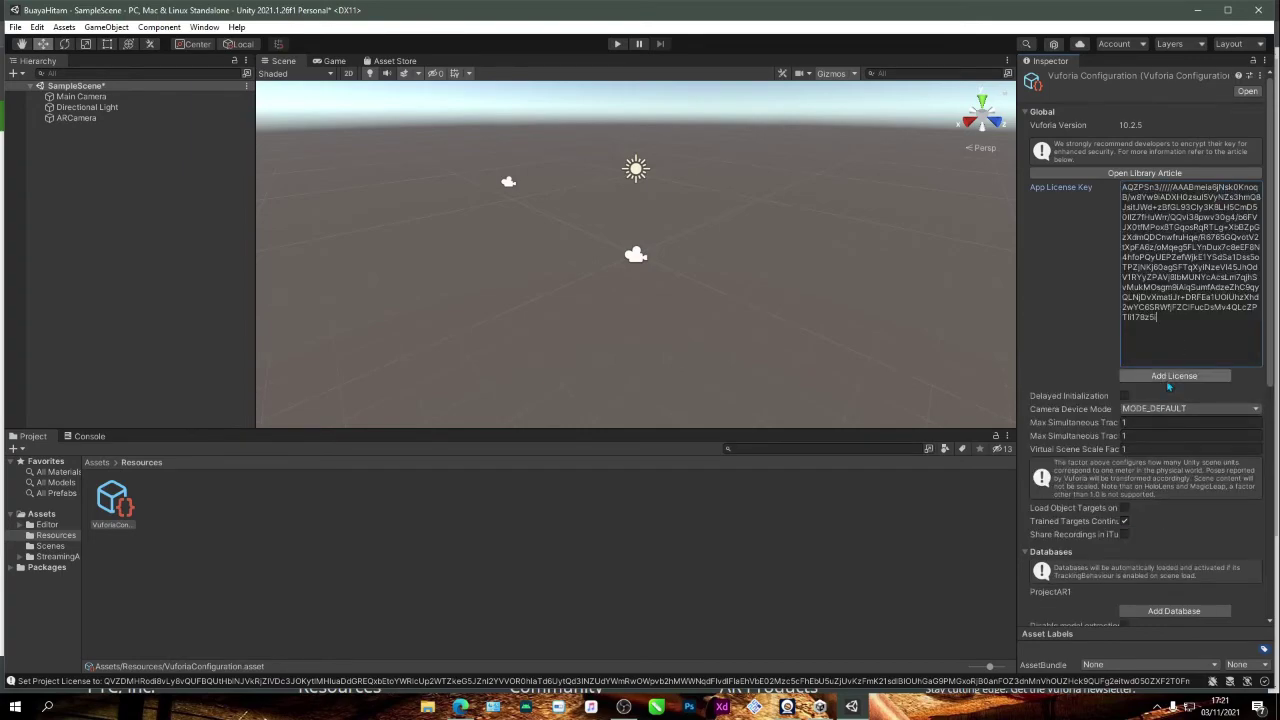
left_click(1174, 376)
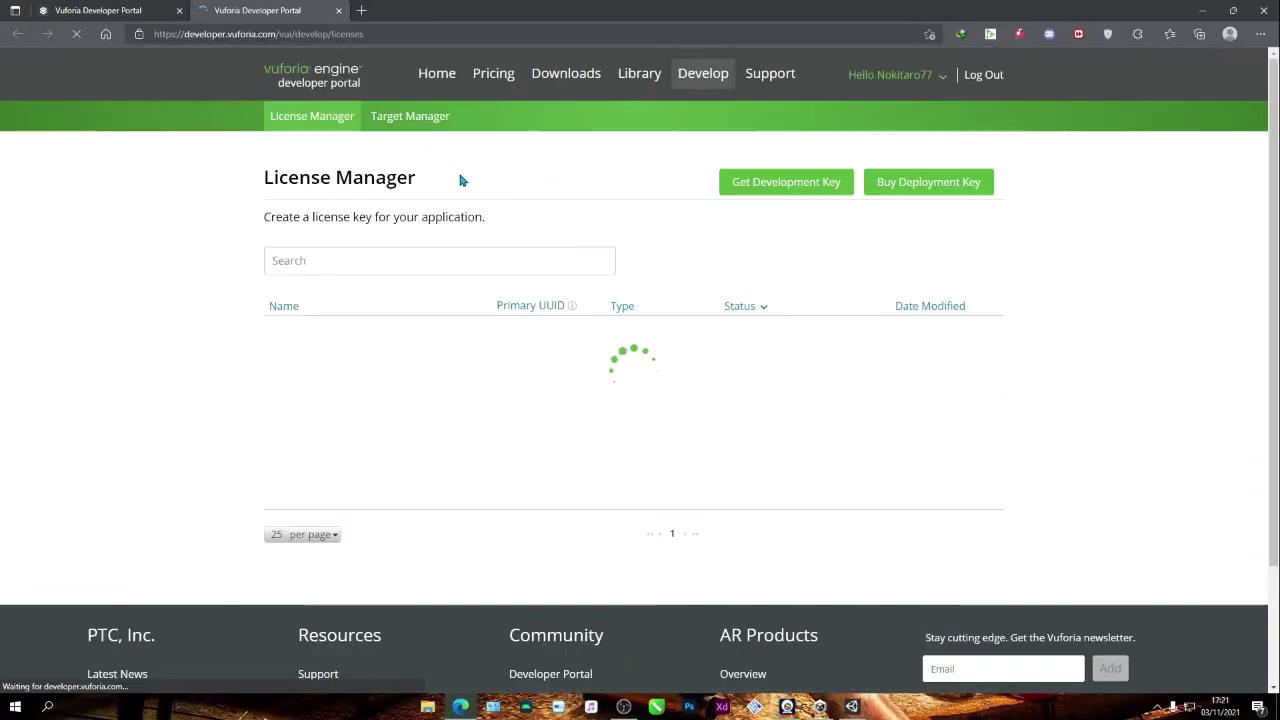
- Return to the editor, scroll down the Vuforia configuration, and select ARCamera
left_click(1203, 10)
scroll(1088, 505, "down", 5)
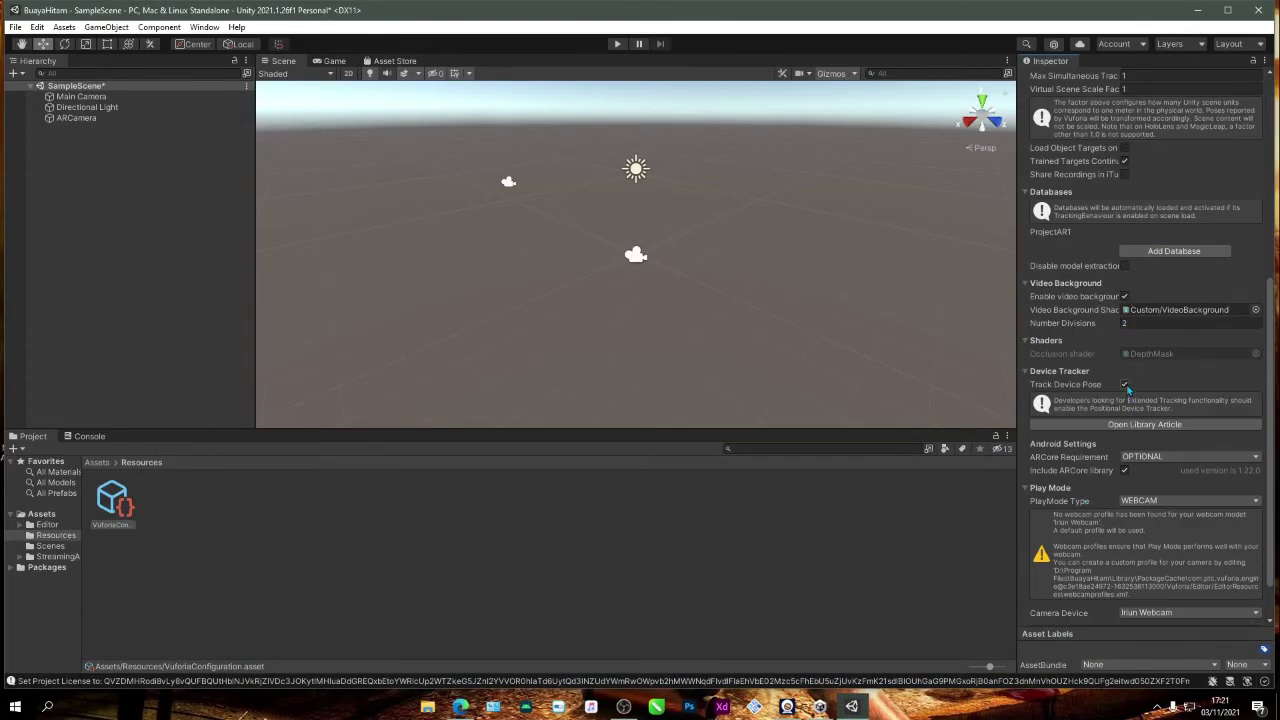
scroll(1152, 426, "down", 1)
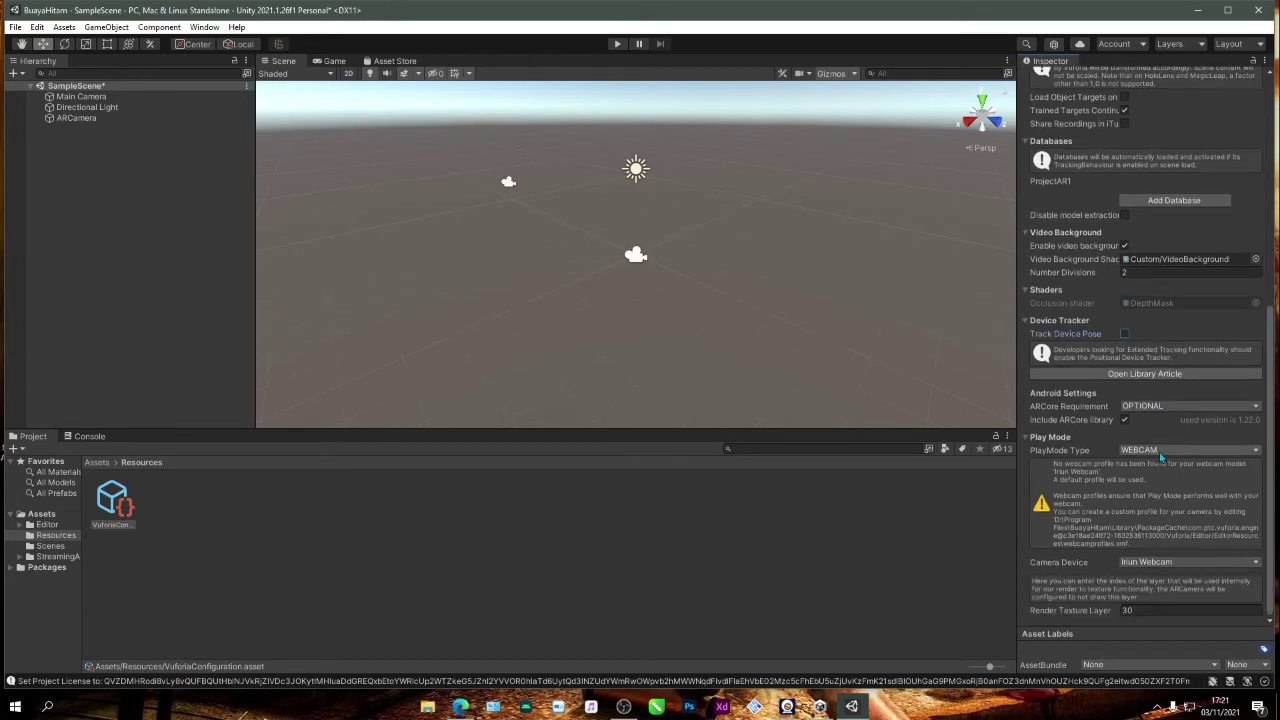
left_click(57, 132)
- Add a Vuforia Image Target to the scene and select it
left_click(75, 118)
left_click(88, 138)
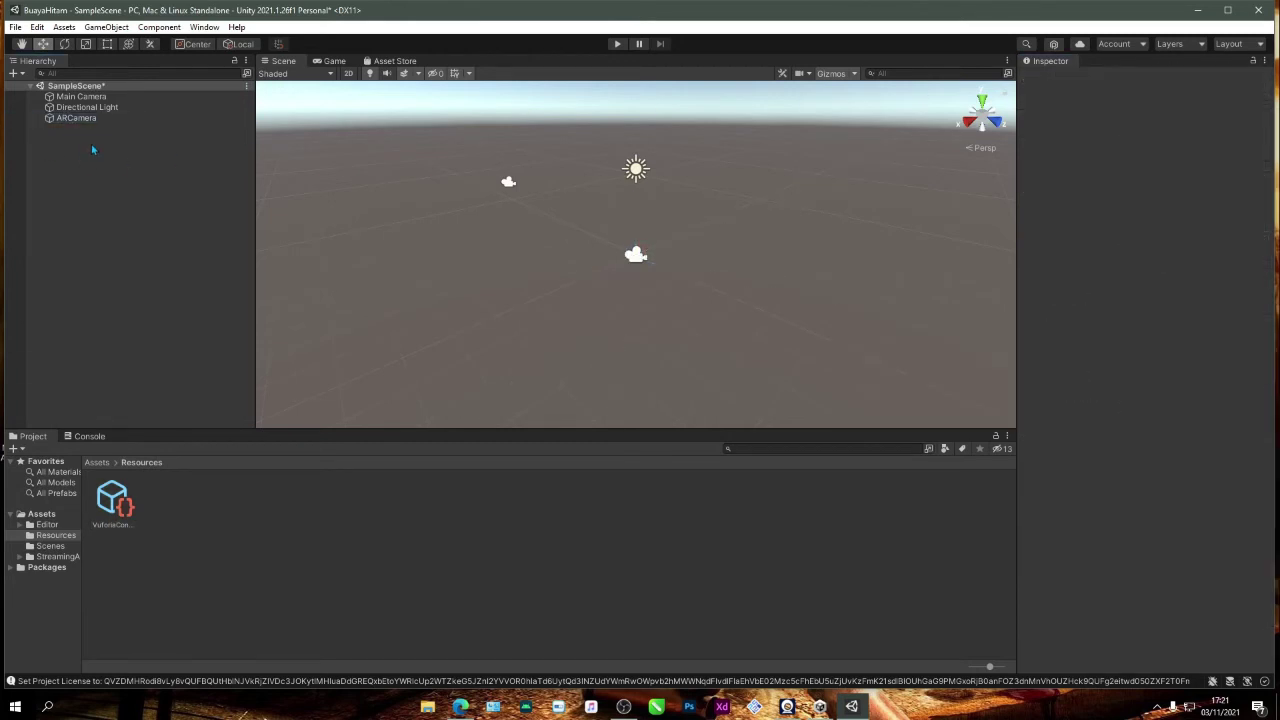
left_click(64, 27)
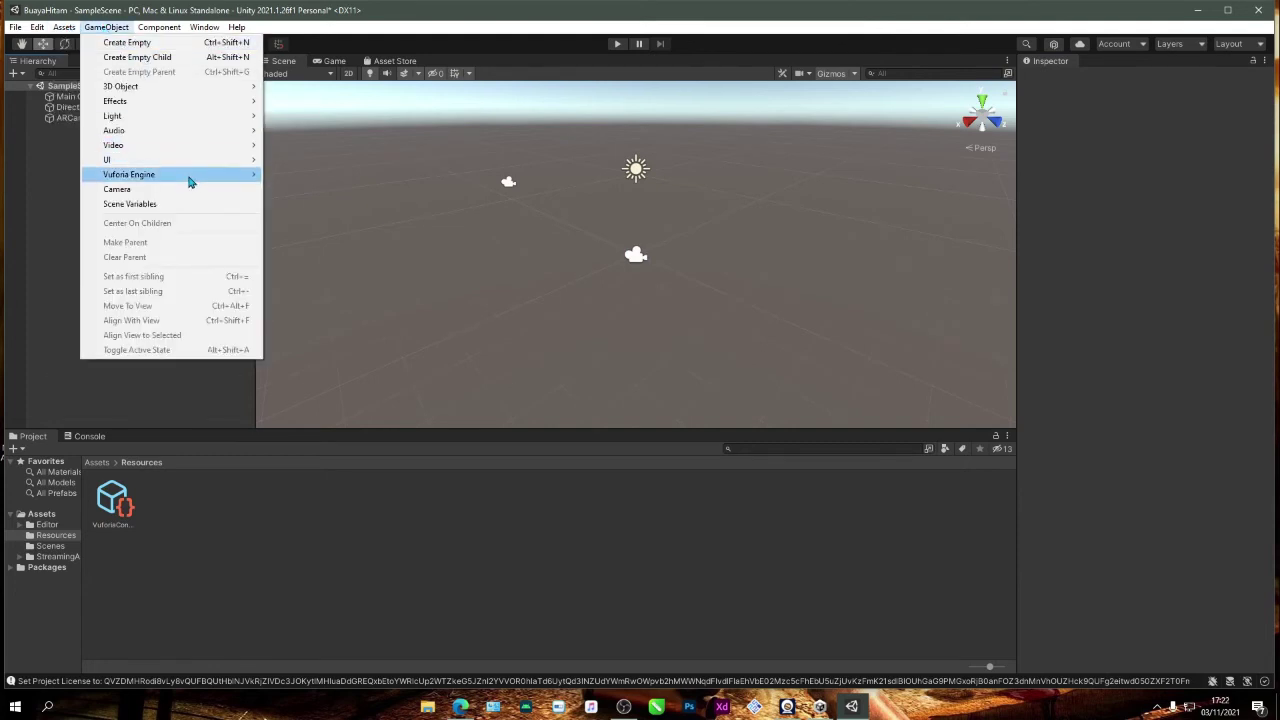
mouse_move(197, 177)
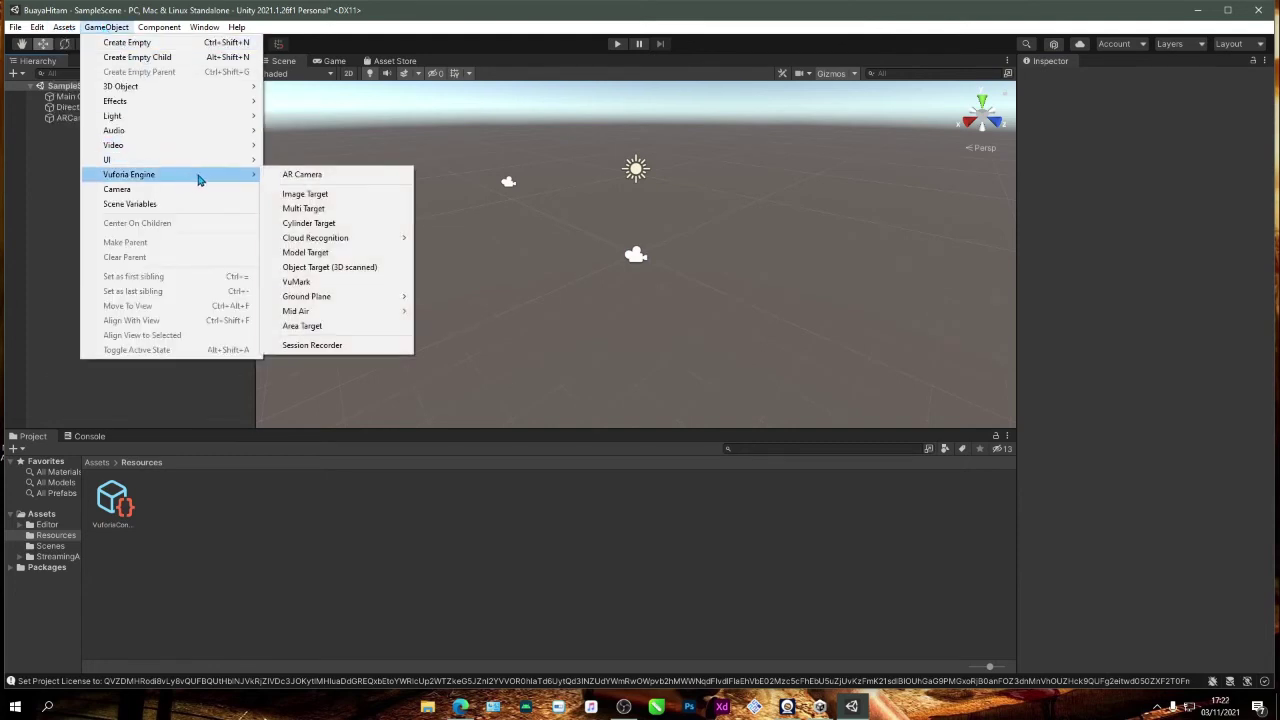
left_click(310, 196)
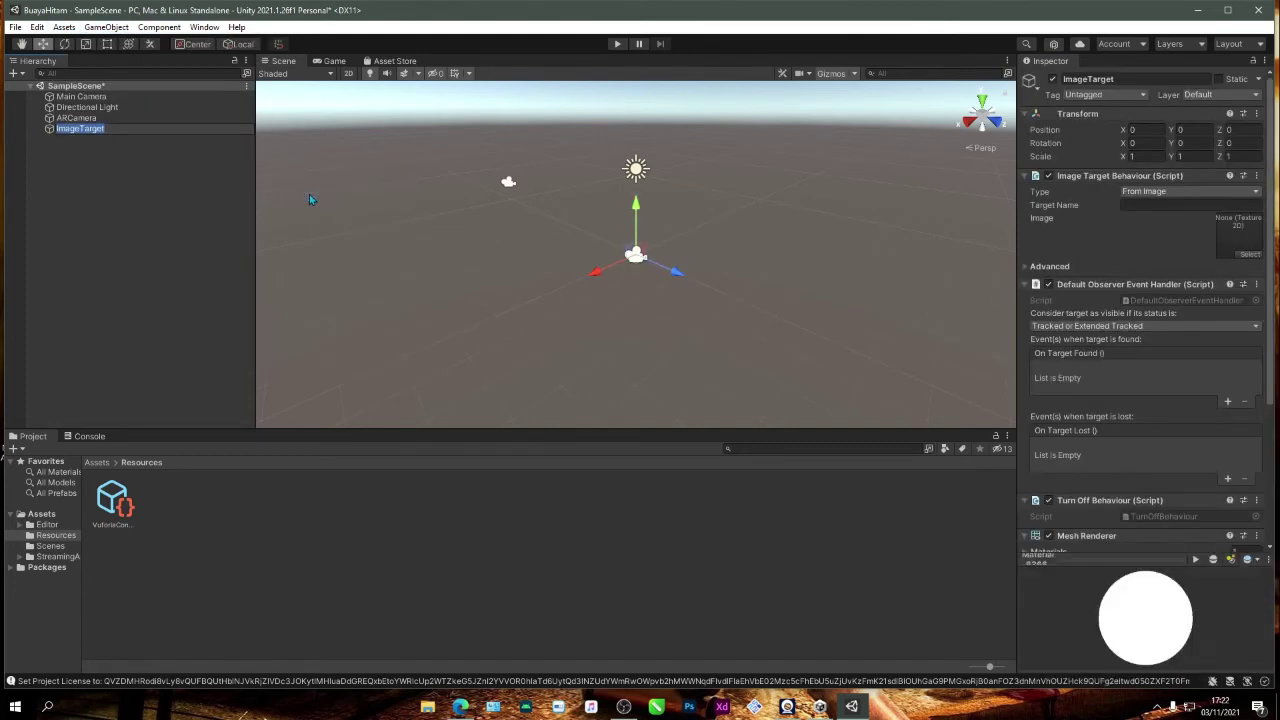
left_click(182, 188)
left_click(147, 130)
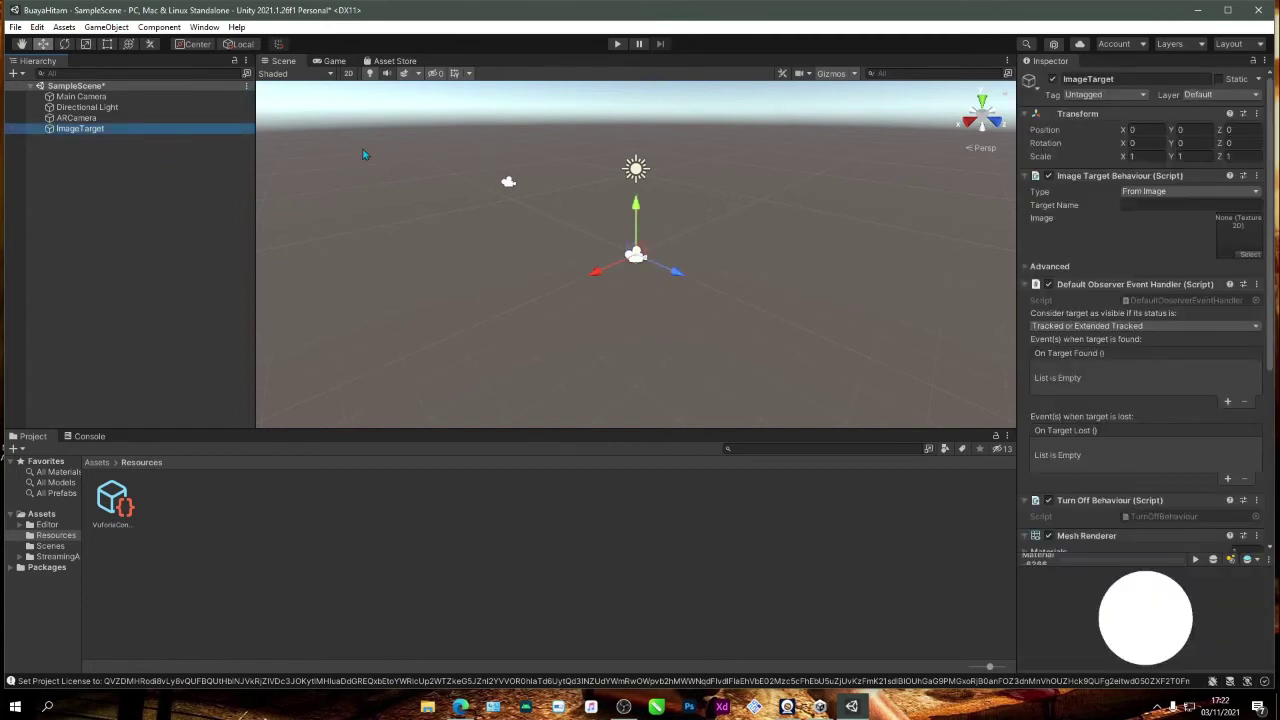
- Keep the target type From Image and assign the BuayaHitam_scaled texture as its image
left_click(1239, 195)
left_click(1256, 226)
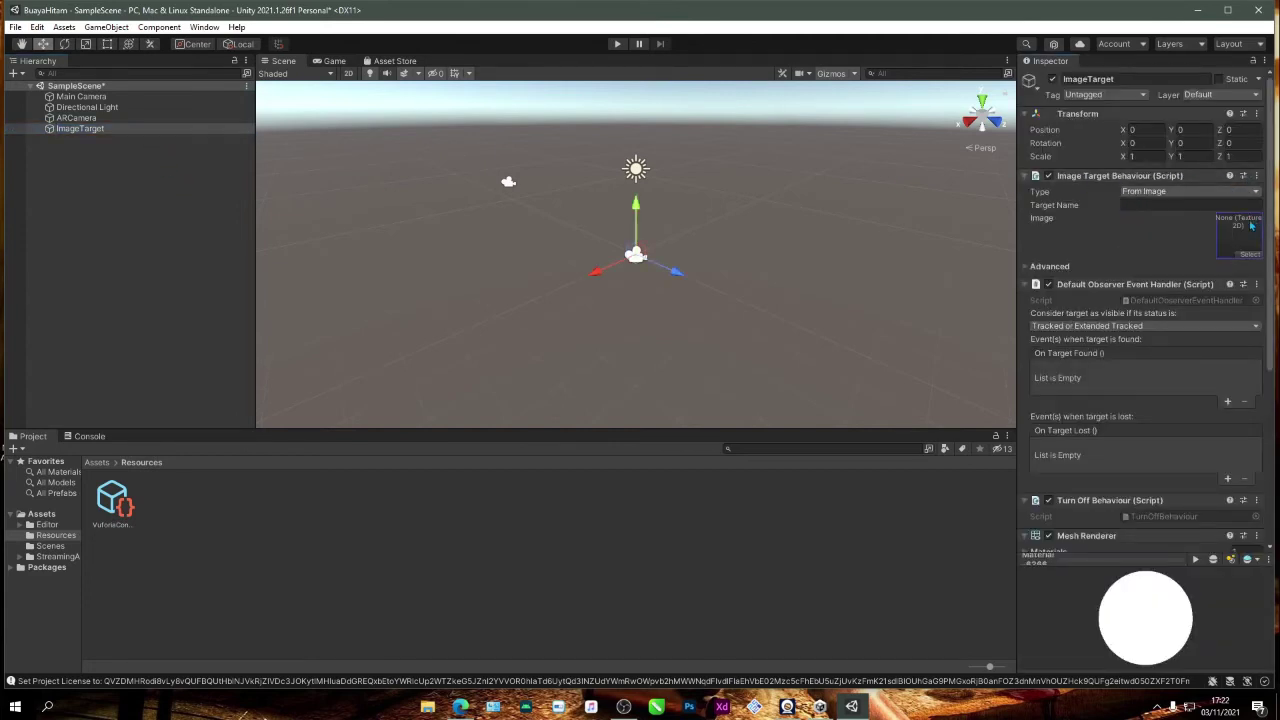
left_click(1196, 203)
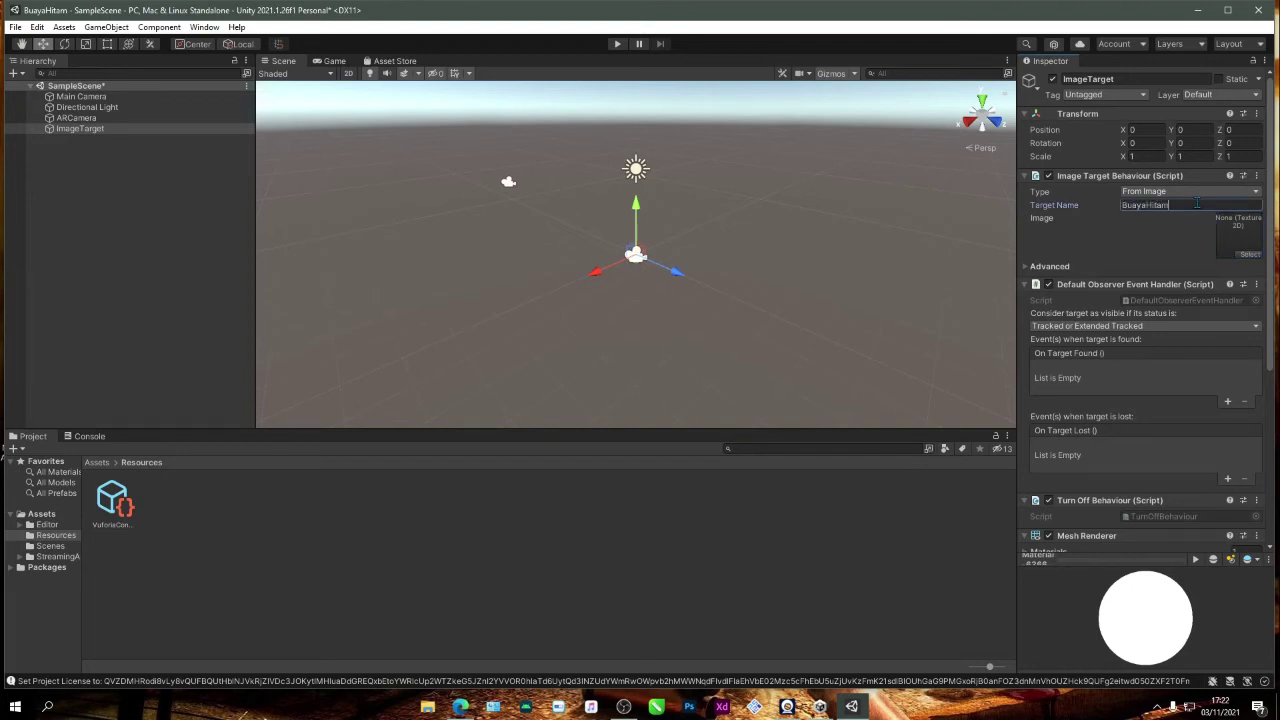
left_click(1245, 256)
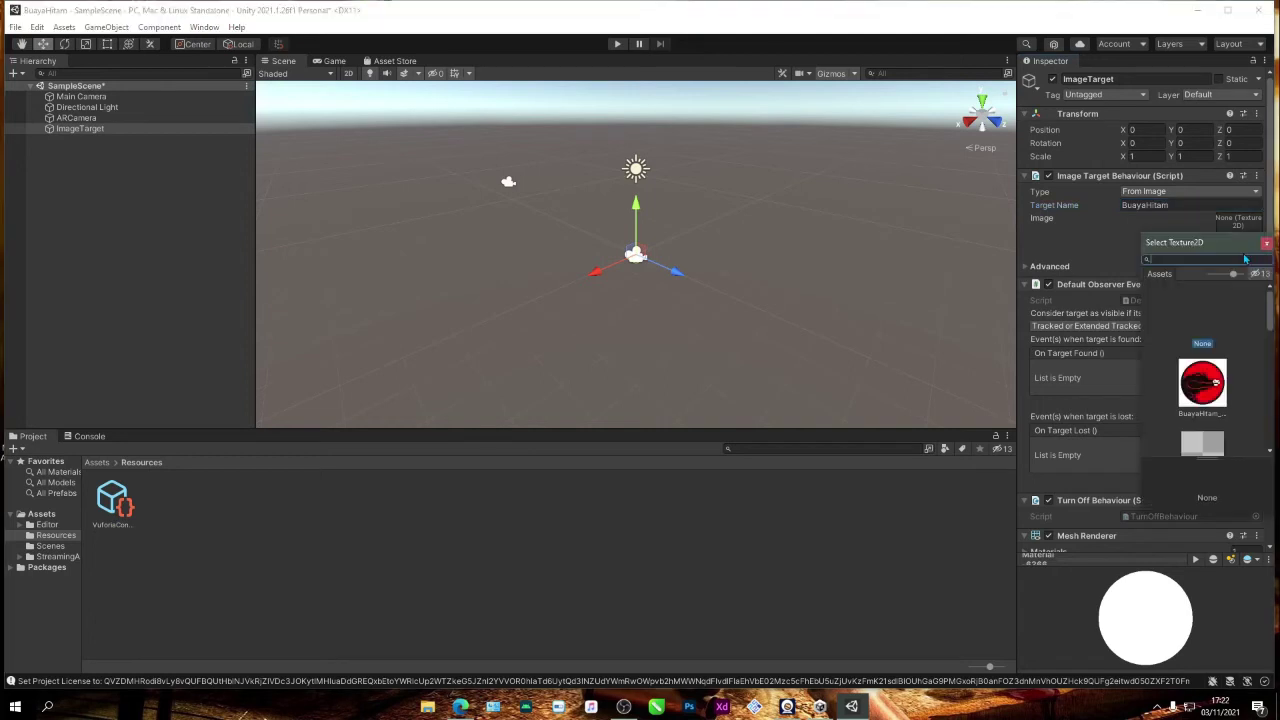
left_click(1205, 389)
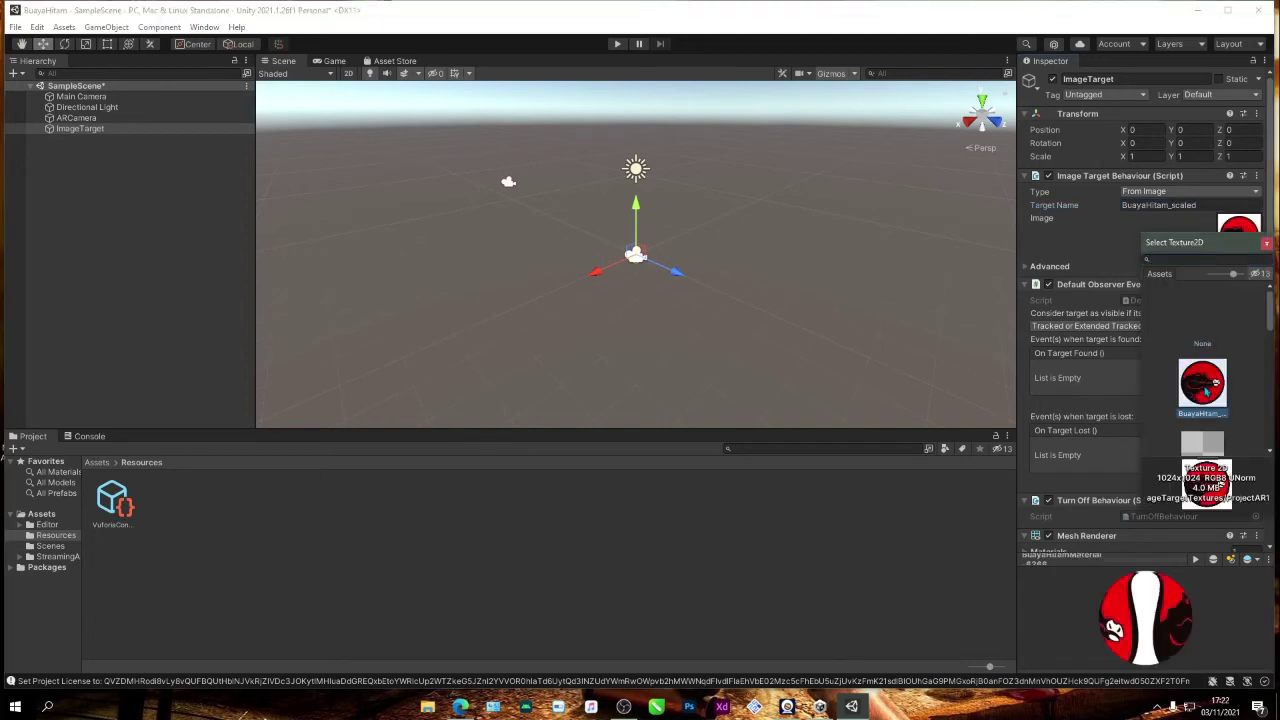
left_click(636, 255)
key("f")
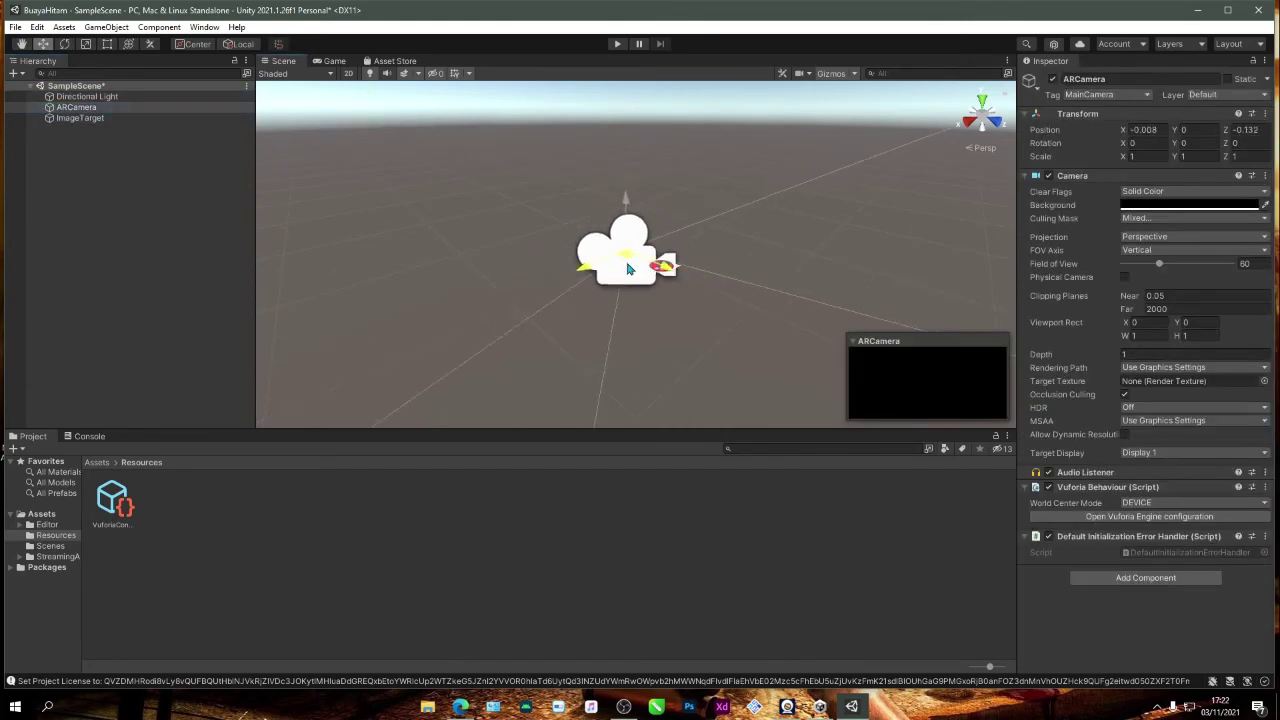
- Add a Cube and scale it flat on the image target
left_click(78, 118)
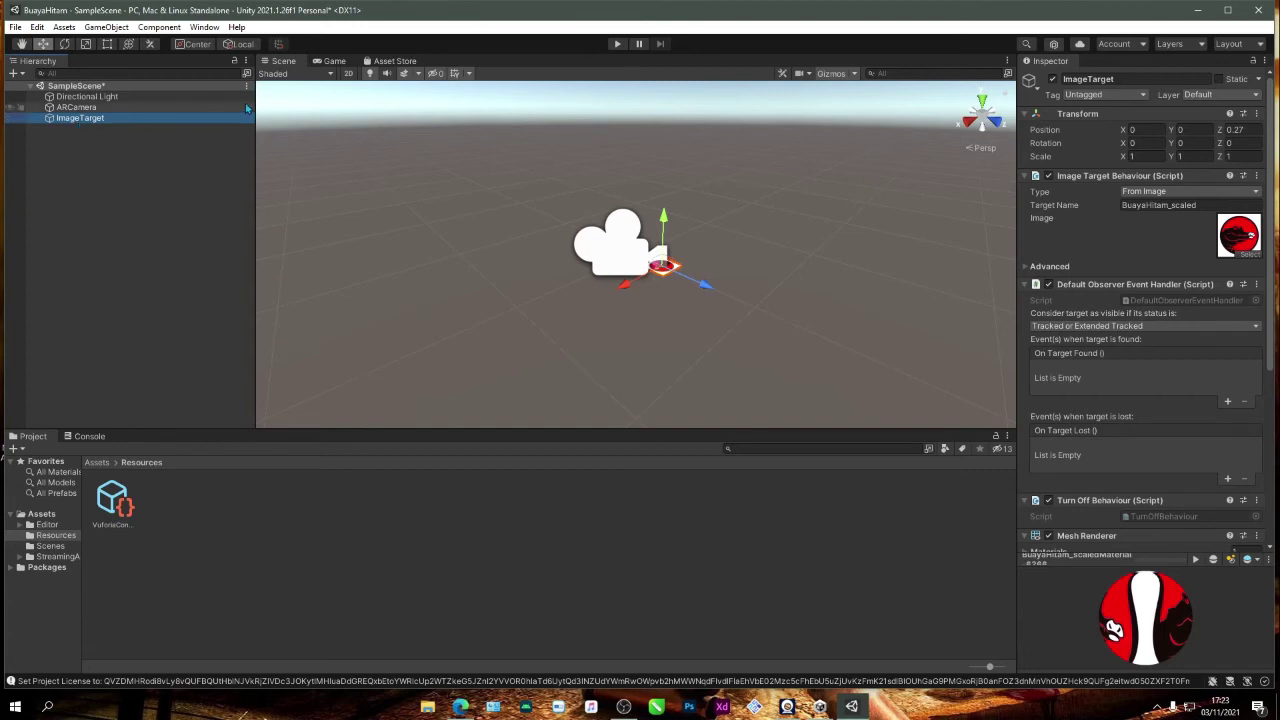
left_click(116, 27)
mouse_move(152, 90)
left_click(295, 87)
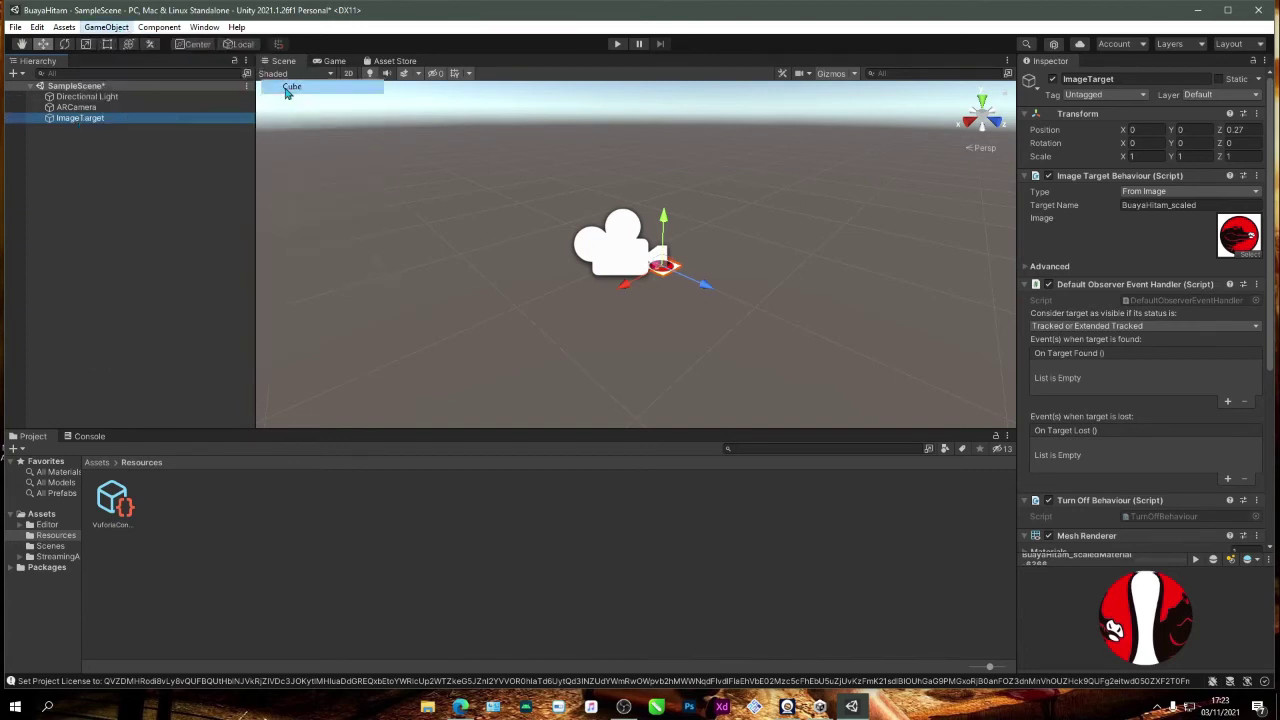
left_click_drag(687, 281, 697, 285)
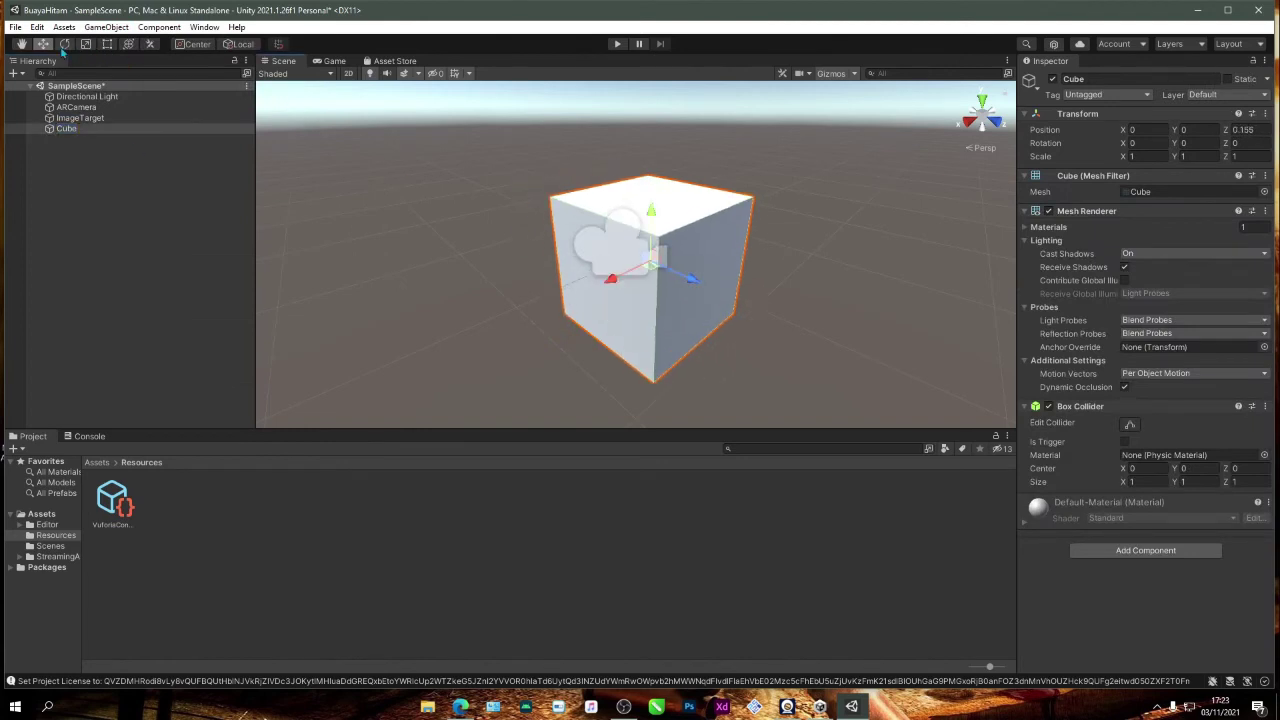
left_click(86, 44)
left_click_drag(610, 279, 648, 276)
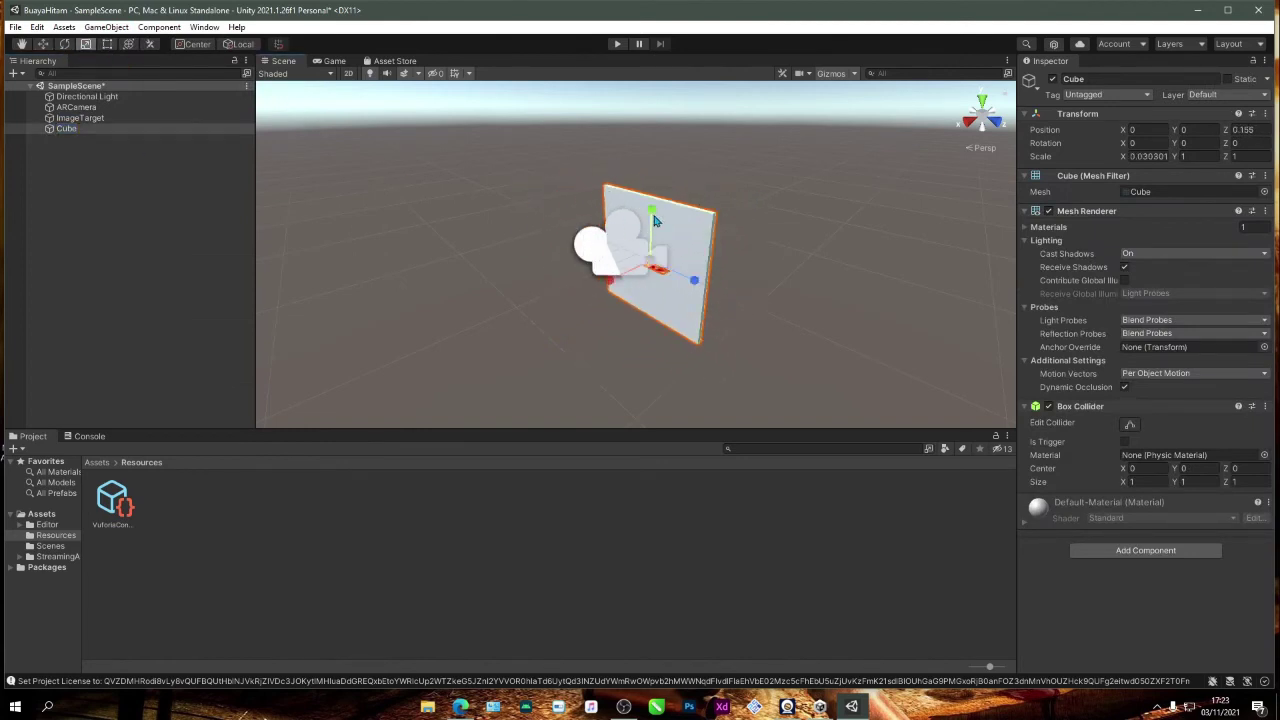
left_click_drag(652, 215, 650, 270)
- Lower the ARCamera and move it closer to the image target
scroll(700, 270, "up", 3)
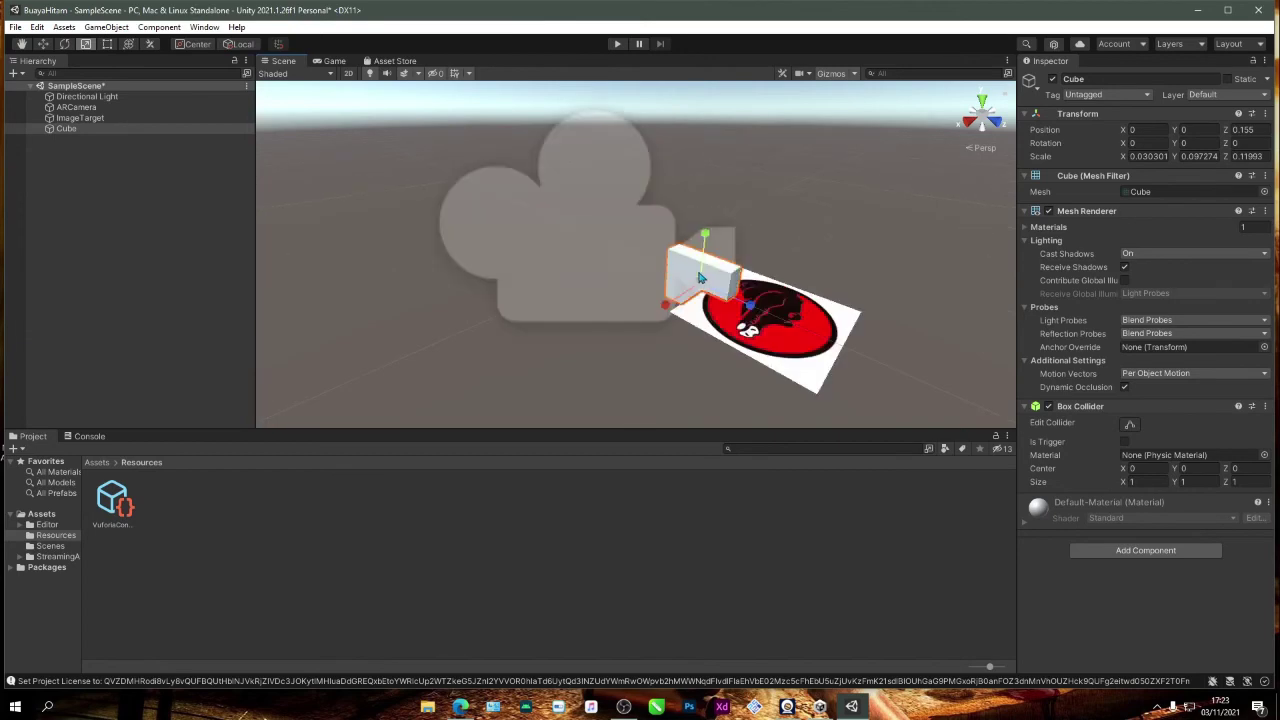
left_click(728, 283)
left_click(722, 284)
key("w")
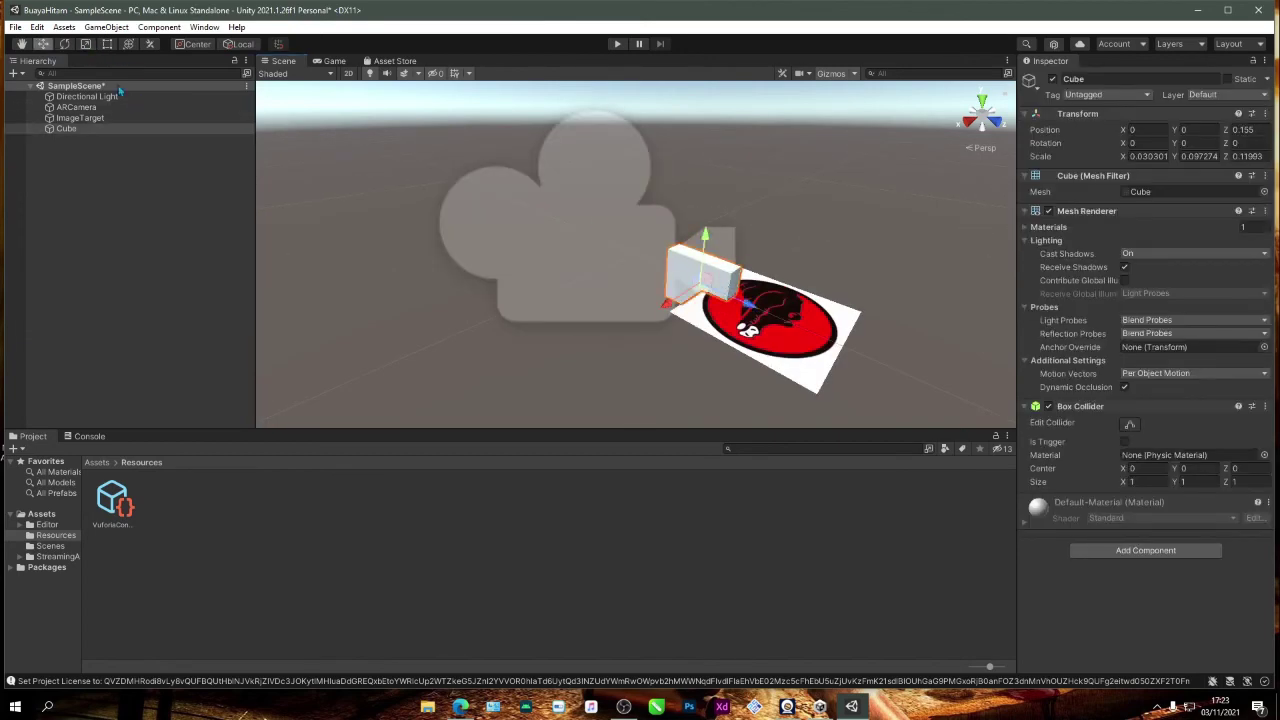
left_click(748, 290)
left_click(730, 280)
left_click(592, 258)
key("f")
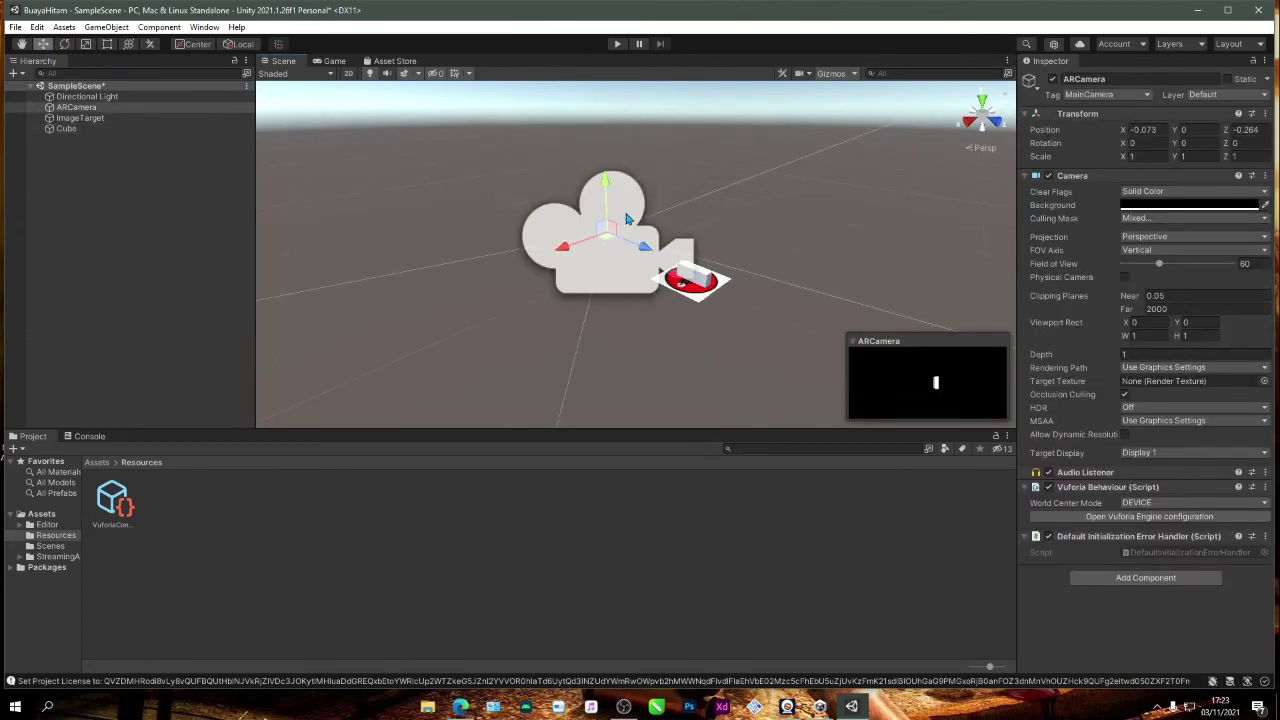
left_click_drag(613, 150, 613, 195)
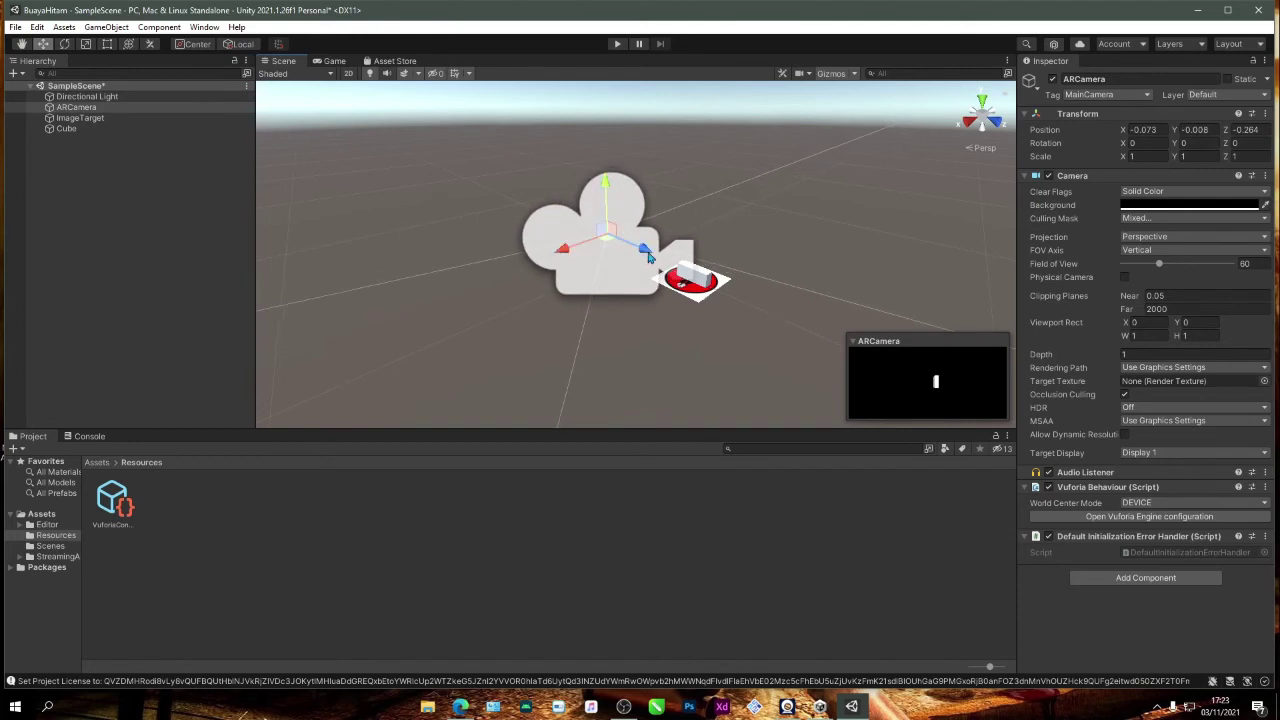
mouse_move(645, 262)
left_mouse_down()
mouse_move(685, 272)
mouse_move(648, 266)
left_mouse_up()
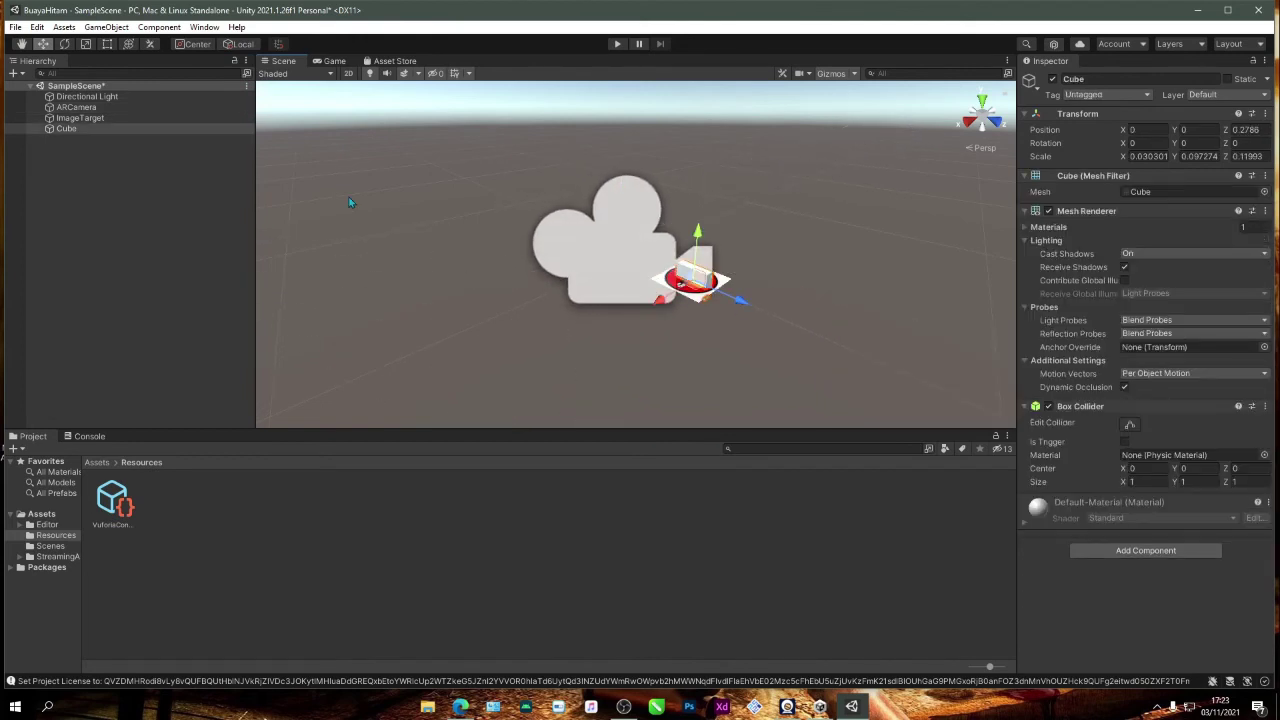
- Widen the Cube slightly along X and parent it under ImageTarget
left_click(85, 44)
left_click_drag(662, 302, 645, 318)
left_click(645, 222)
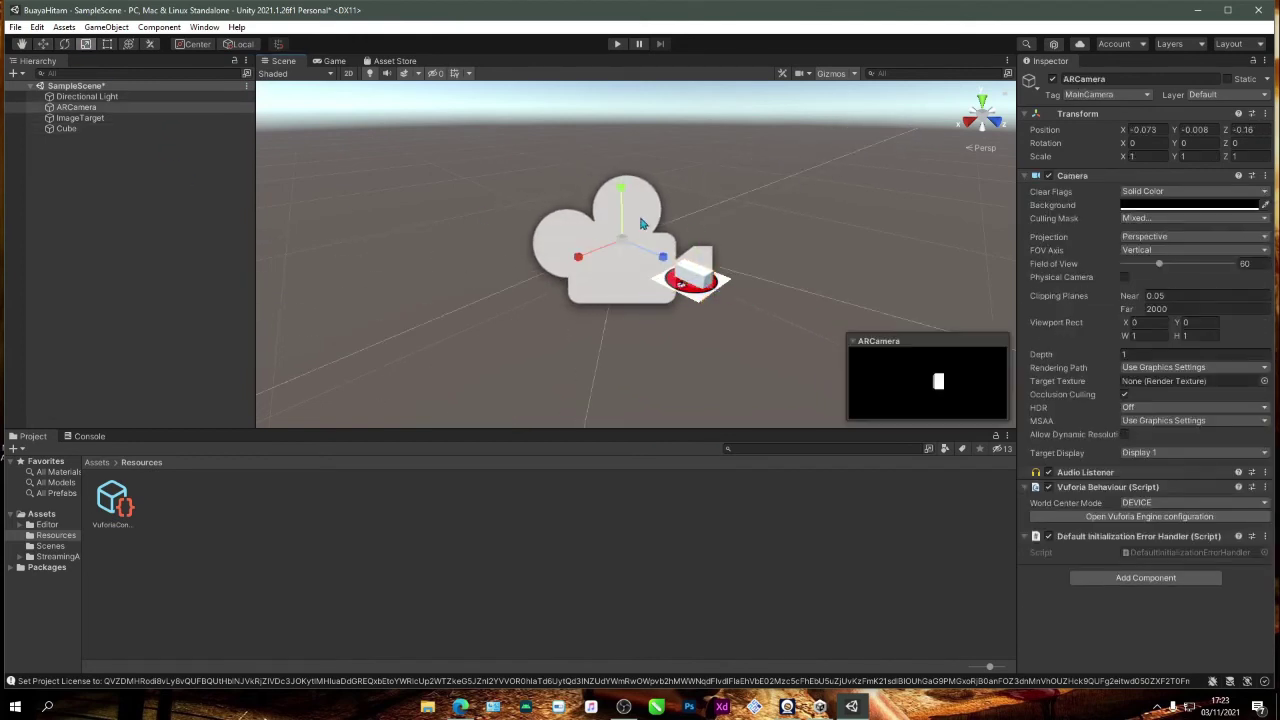
left_click(551, 240)
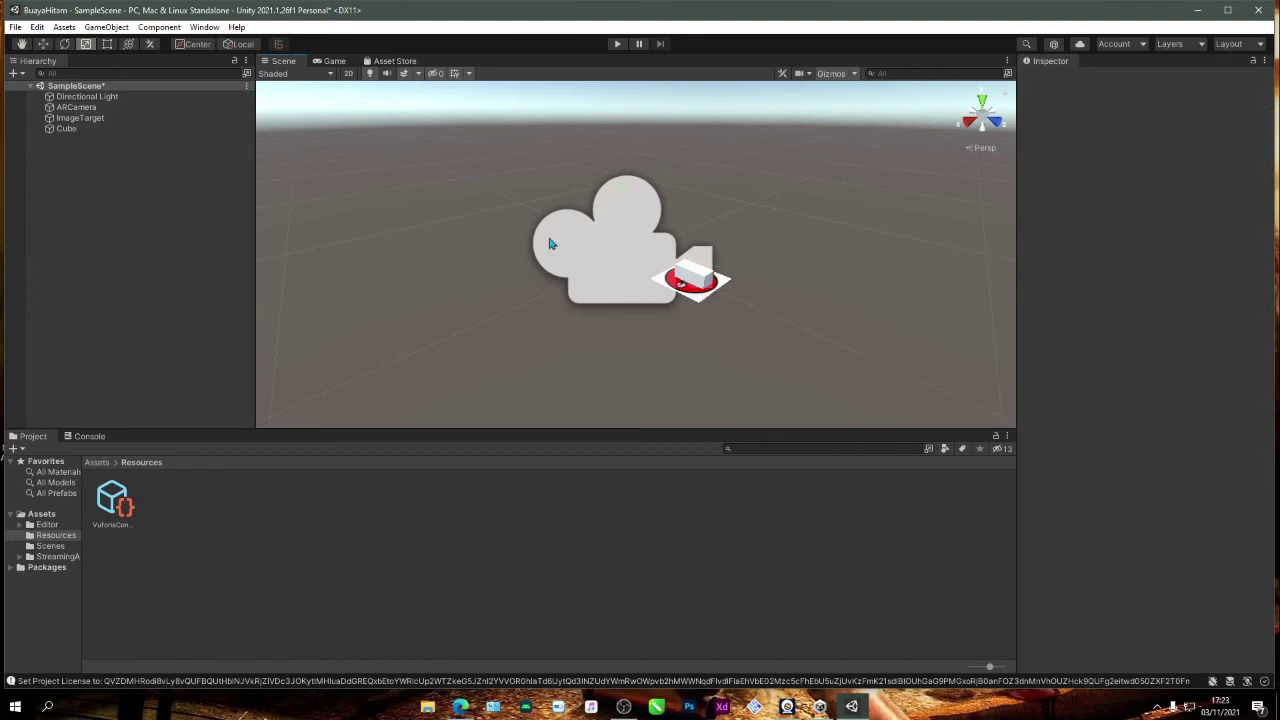
left_click_drag(68, 129, 103, 120)
- Select ImageTarget and start play mode to test the AR scene
left_click(104, 120)
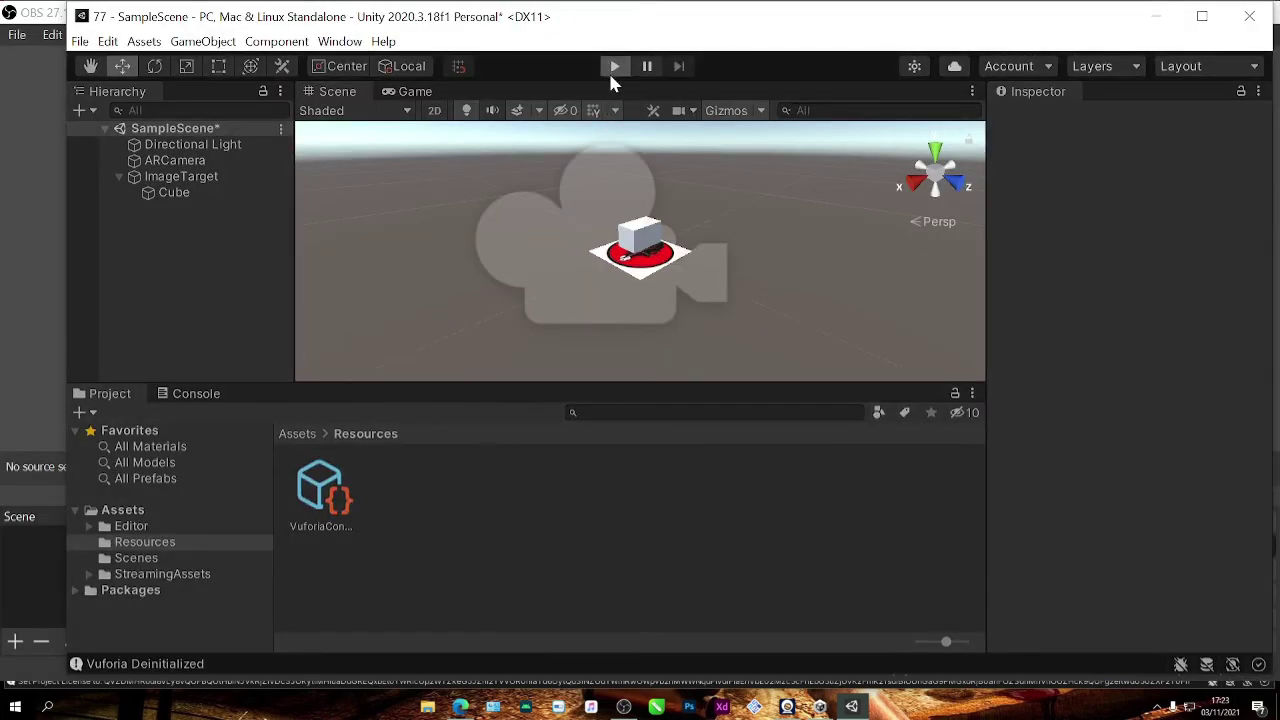
left_click(611, 76)
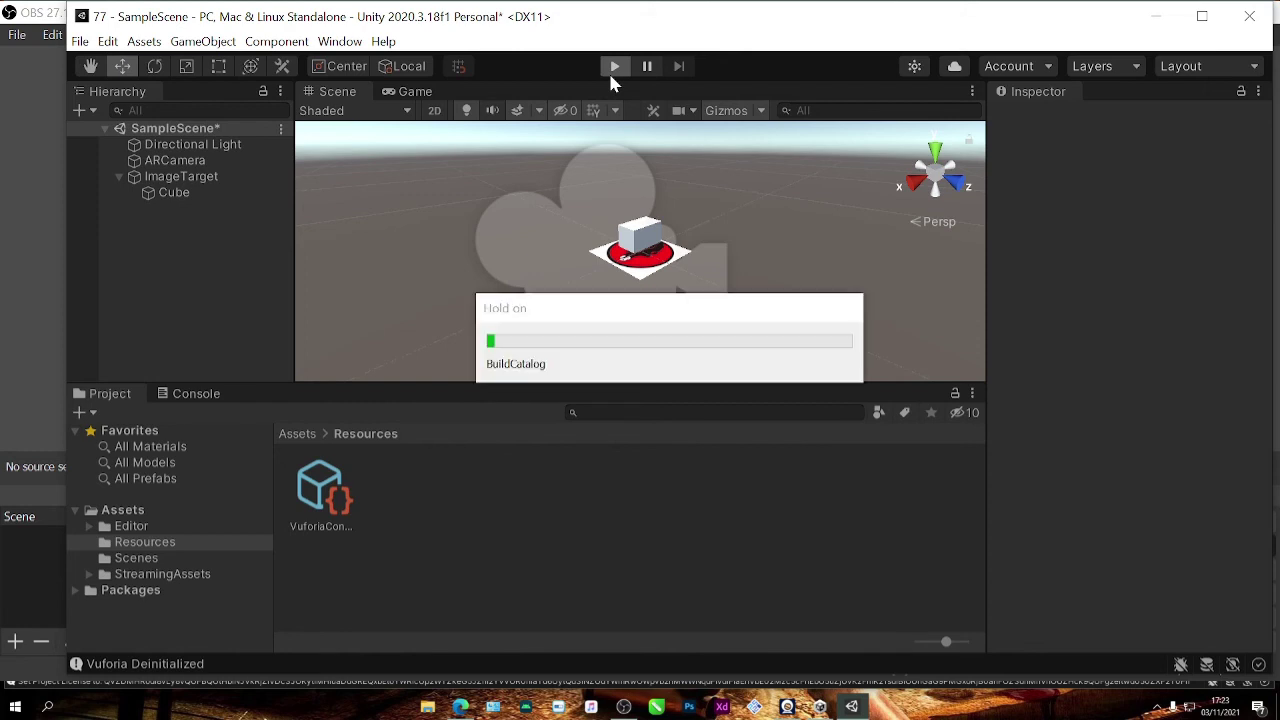